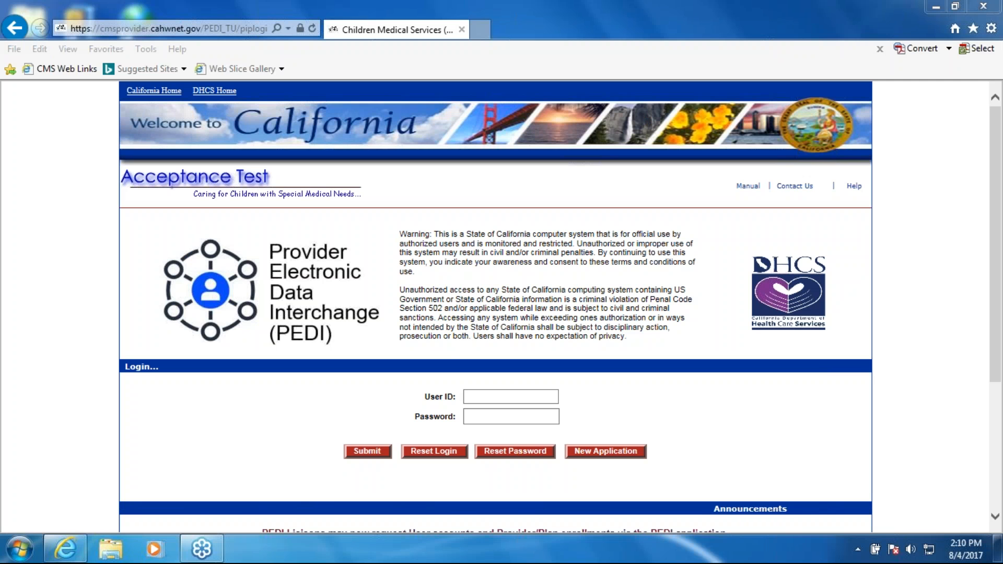
- Start a new application from the login page and submit the displayed verification code
click(912, 260)
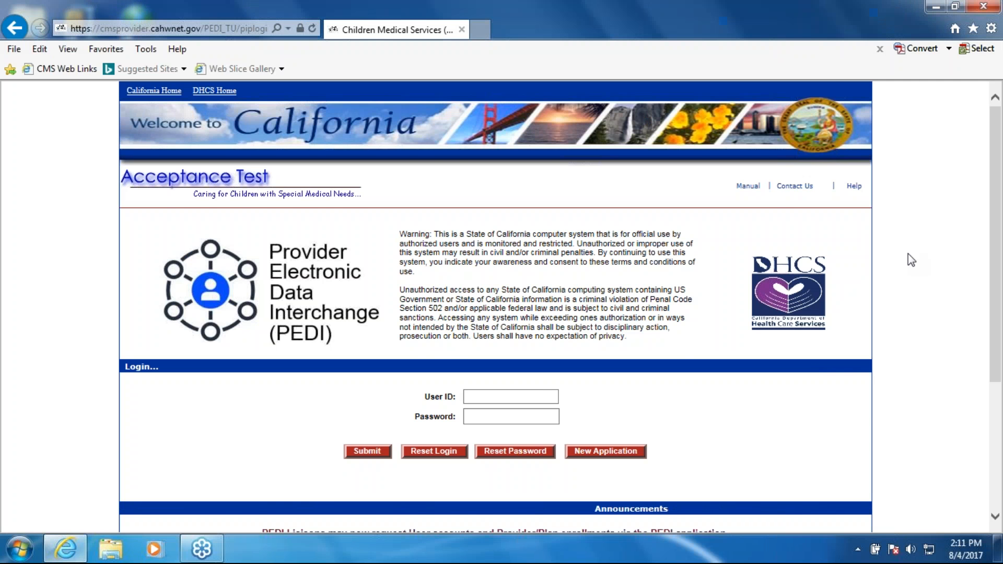
scroll(911, 259, down, 1)
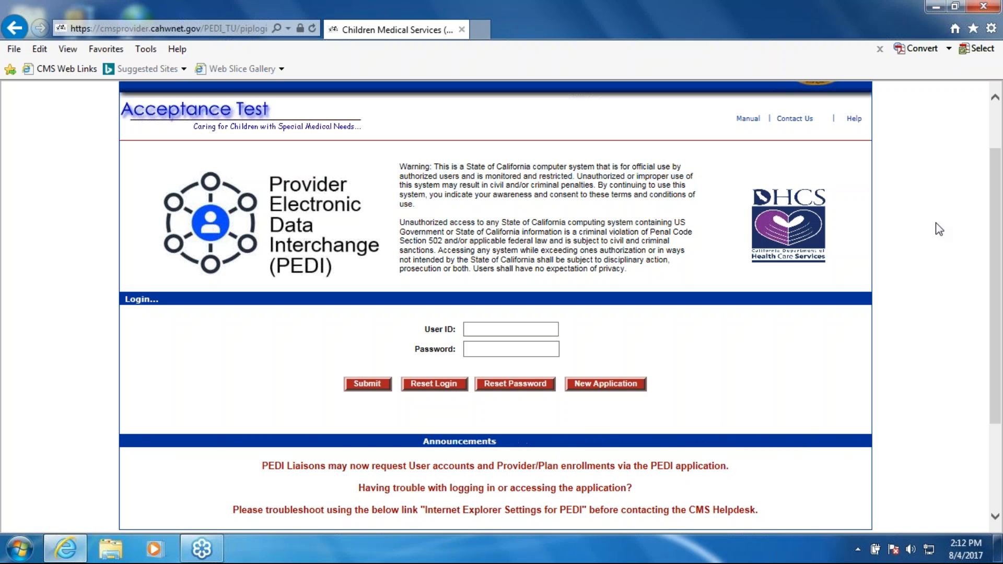
click(604, 387)
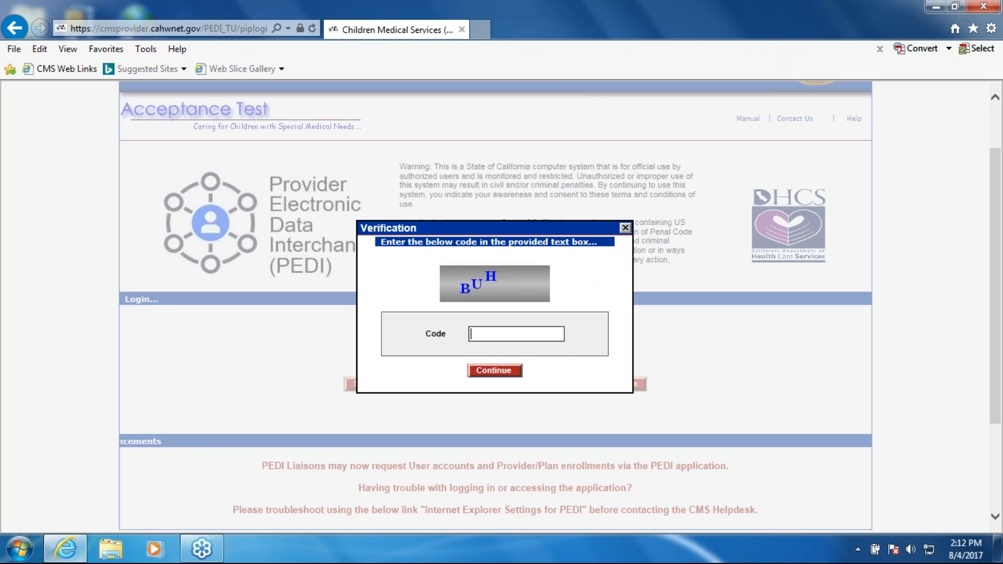
text(BUH)
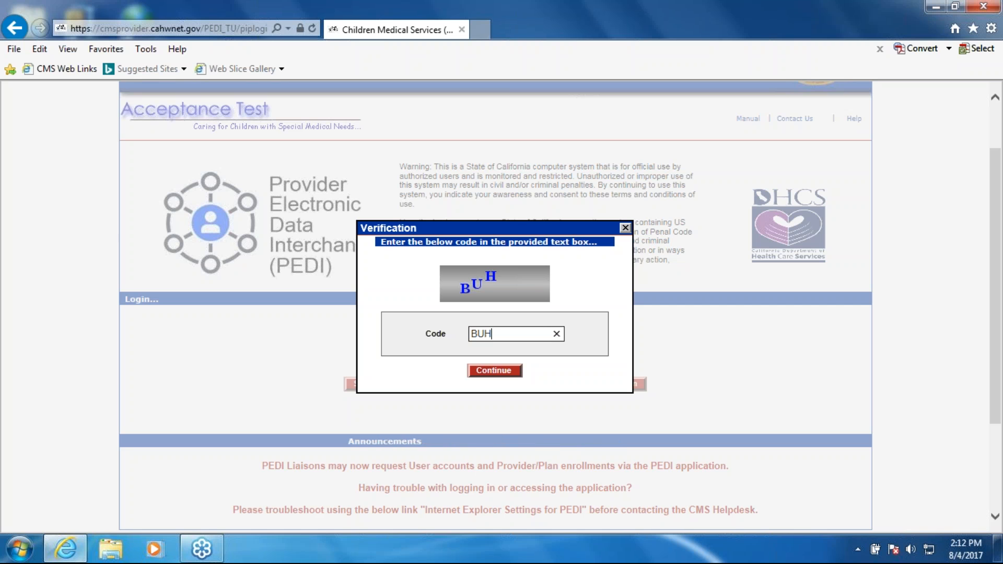
key(Return)
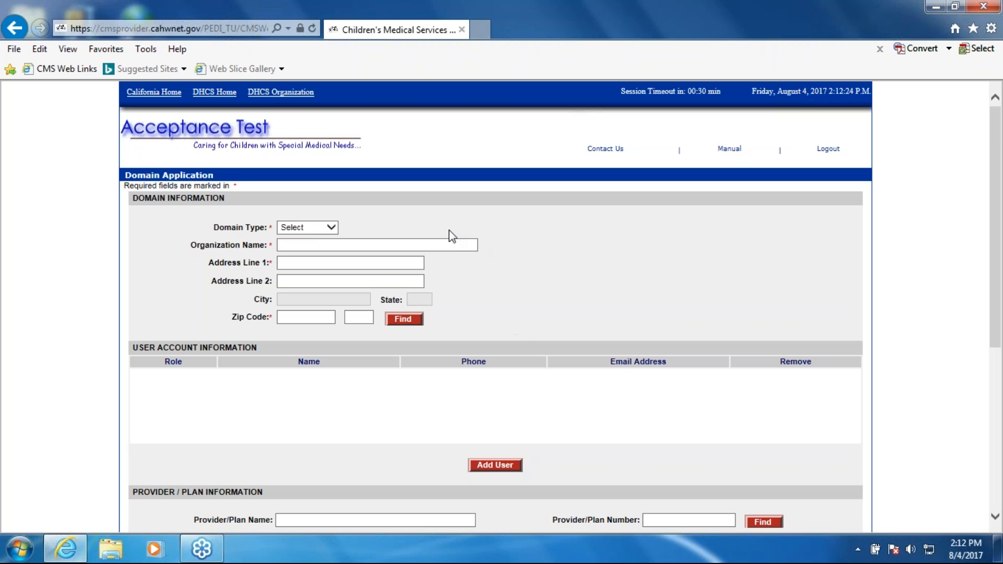
- Switch the domain type between Health Plan and Provider to compare the form sections, ending on Health Plan
click(329, 229)
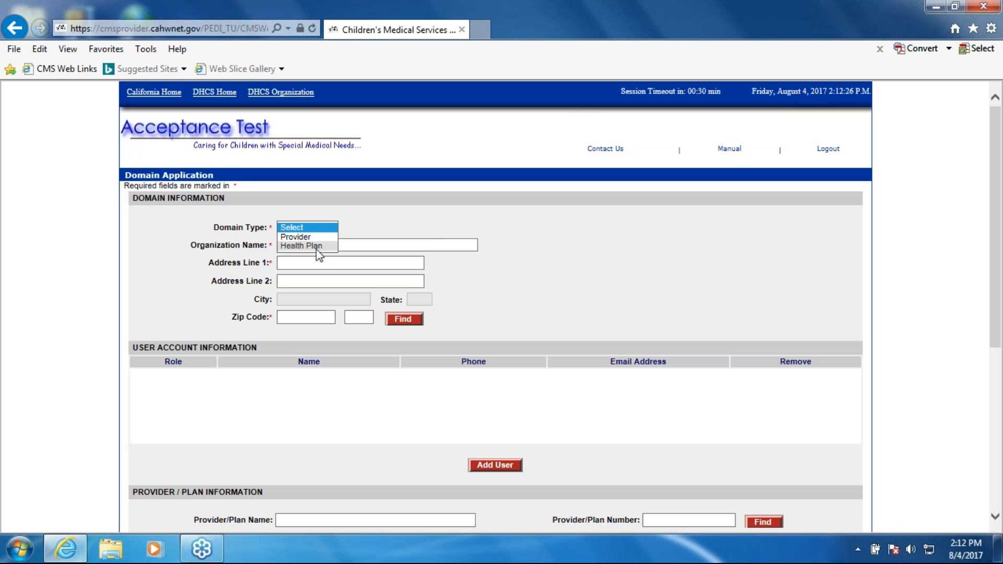
click(316, 250)
click(324, 227)
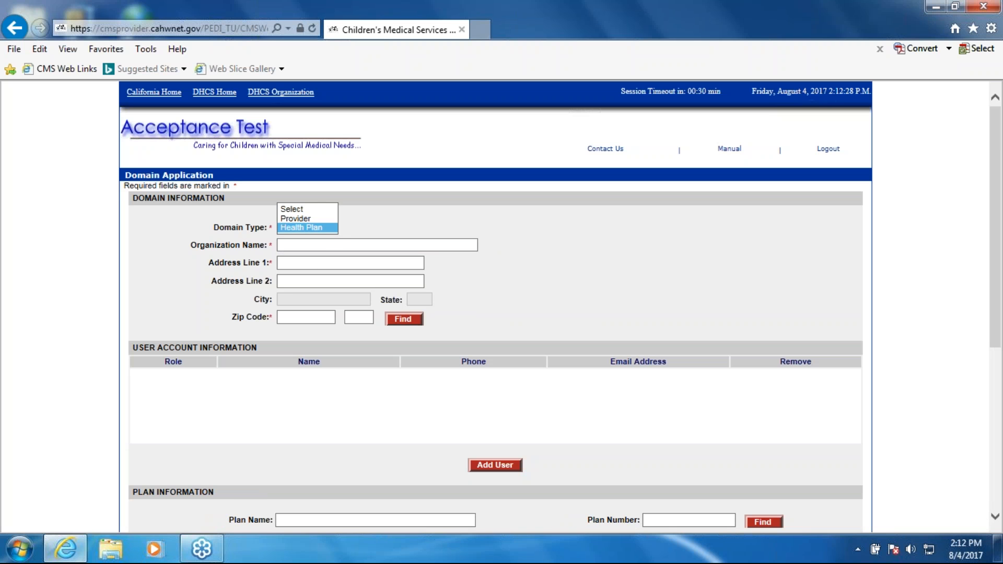
click(321, 218)
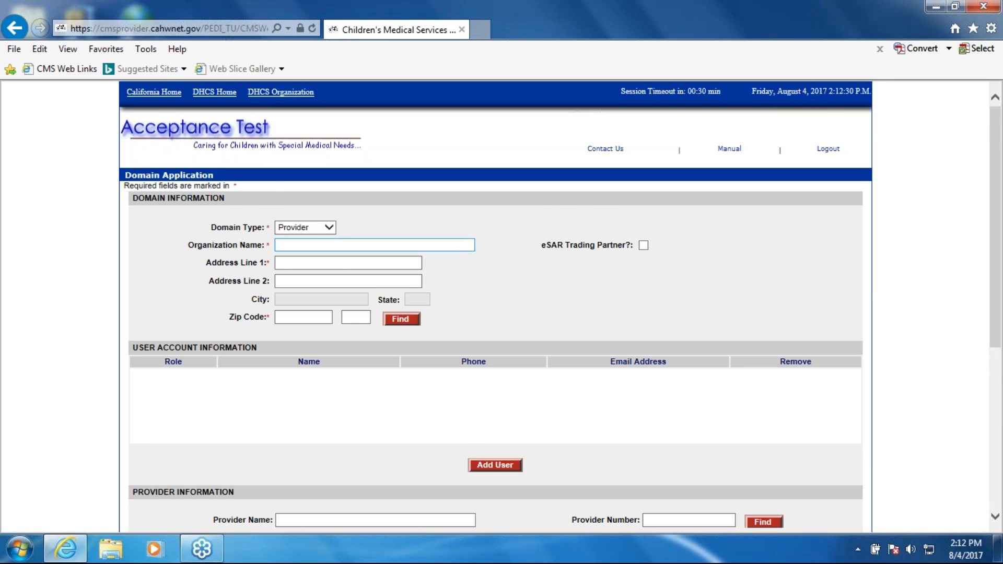
scroll(396, 244, down, 3)
scroll(395, 244, up, 2)
click(329, 160)
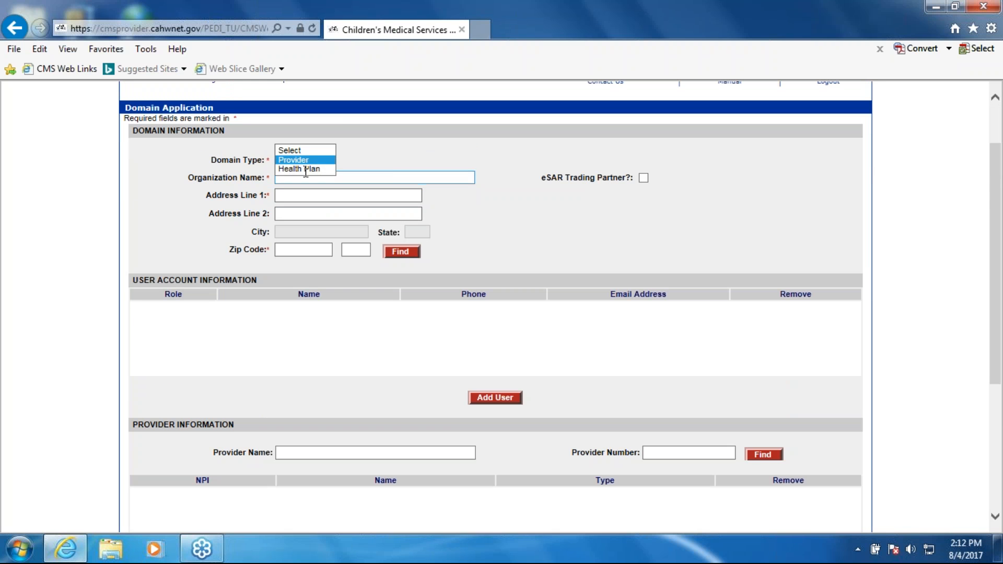
click(321, 168)
scroll(425, 273, down, 1)
scroll(399, 314, up, 1)
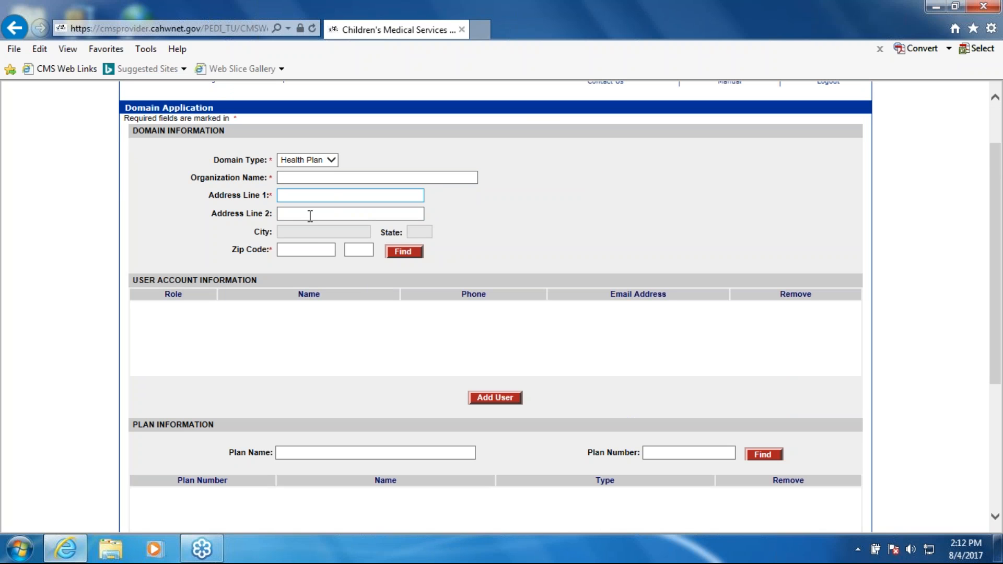
click(501, 402)
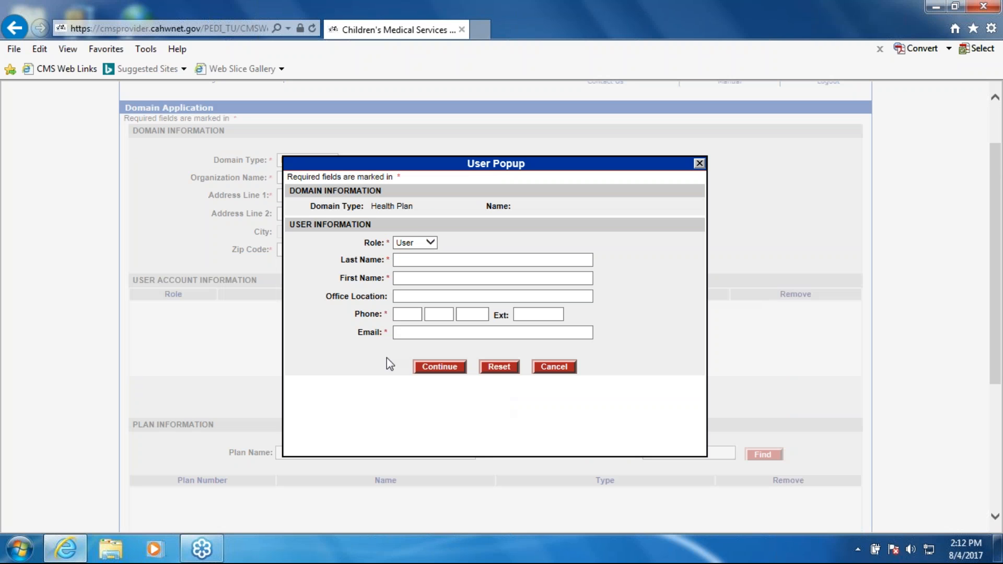
click(421, 242)
click(426, 234)
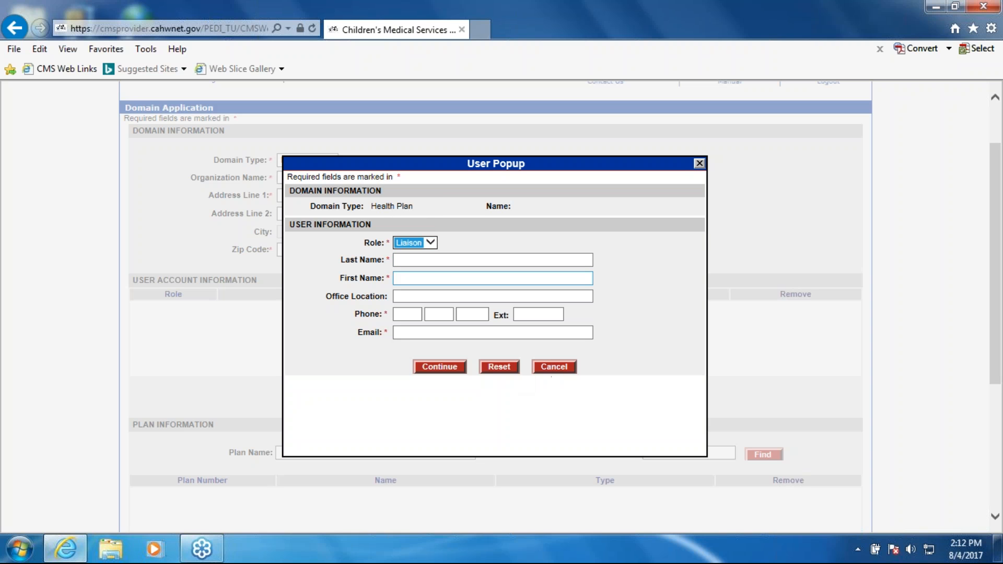
click(523, 232)
click(430, 243)
click(541, 372)
click(542, 372)
- Set the application's domain type to Provider
scroll(512, 381, down, 2)
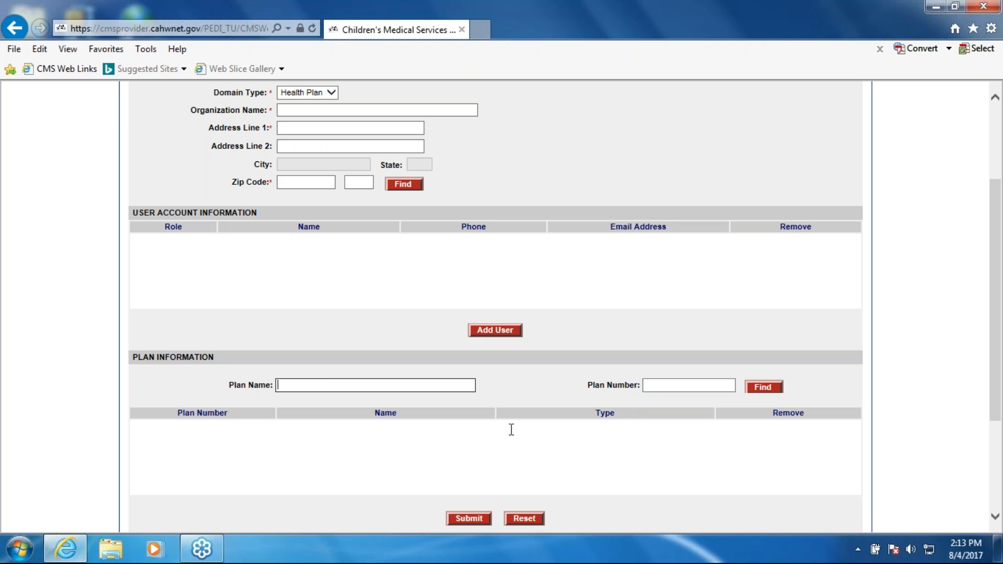
scroll(511, 428, down, 2)
click(469, 451)
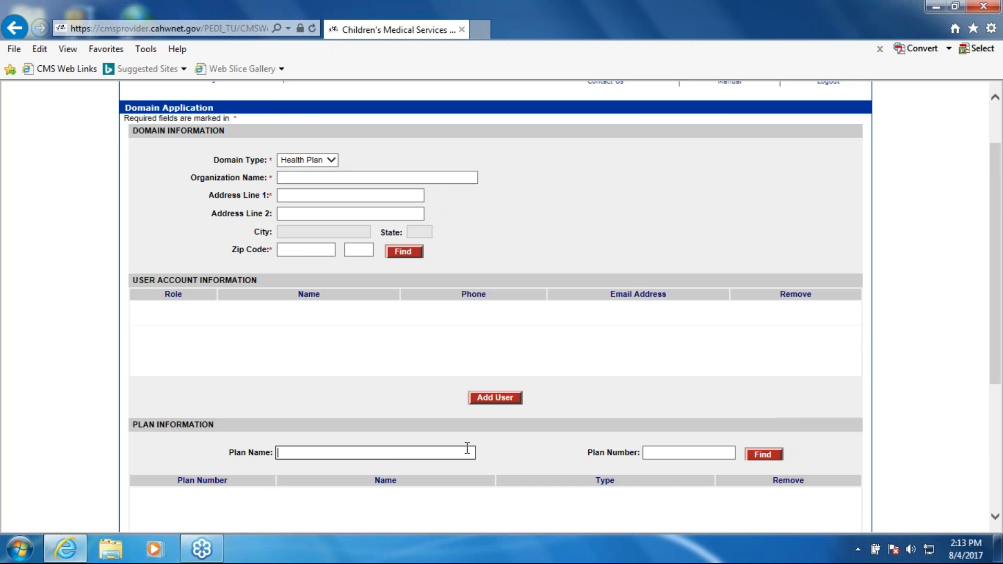
click(333, 232)
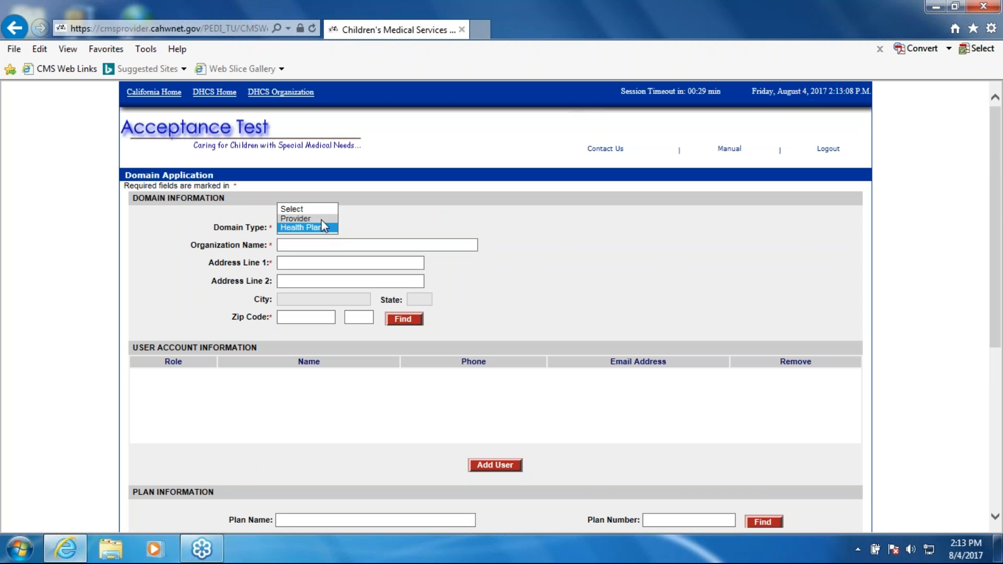
click(321, 219)
click(472, 230)
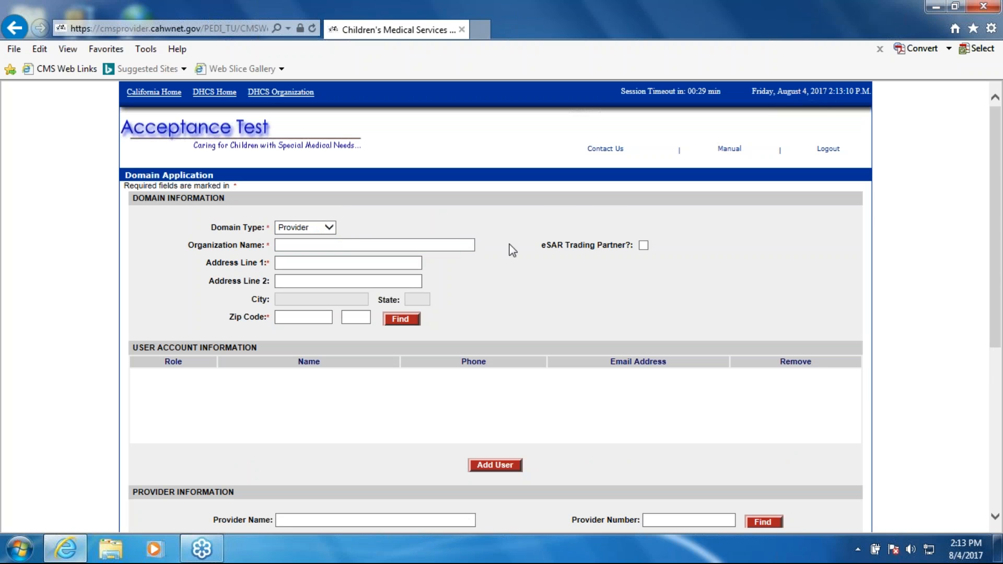
- Enter Molly's Hosp. as the organization name in the domain information
scroll(452, 329, down, 2)
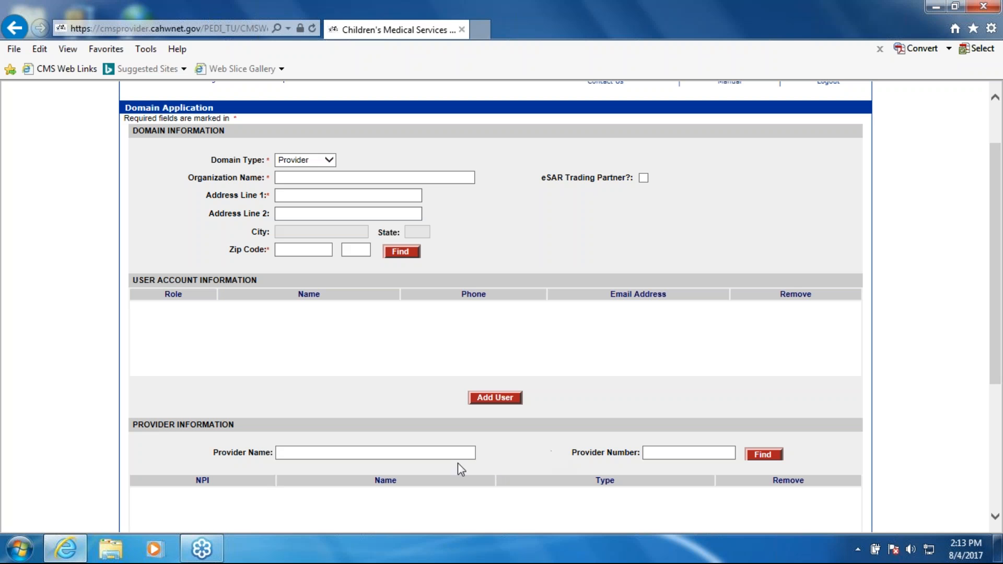
click(302, 182)
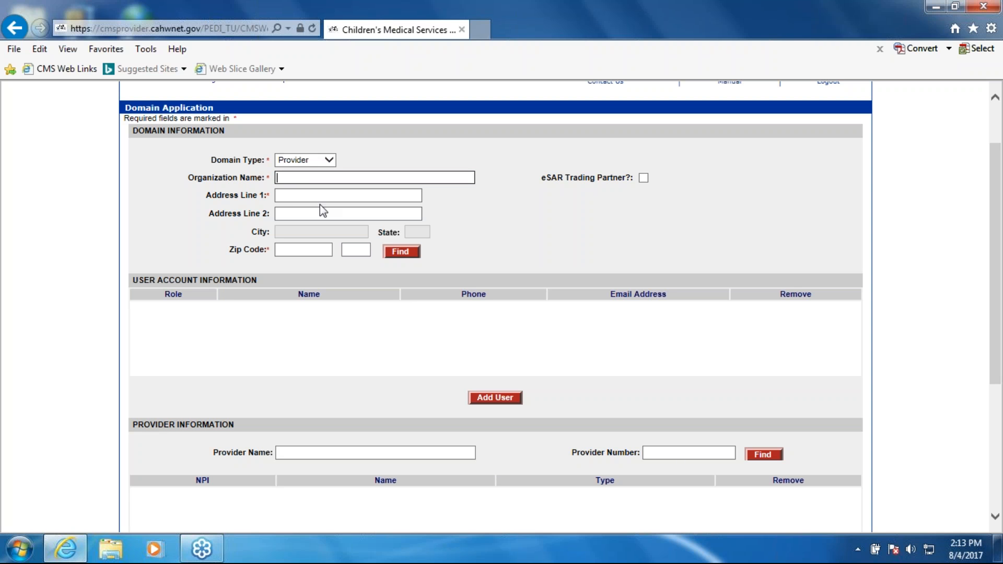
text(Molly's Hosp.)
- Fill in the organization's street address and zip code, and look up the matching city and state
key(Tab)
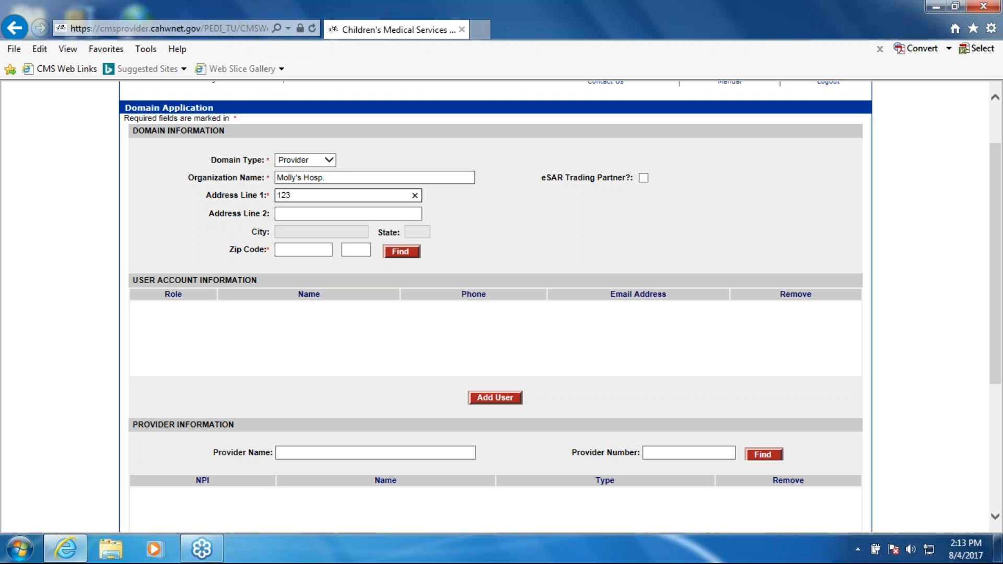
click(304, 249)
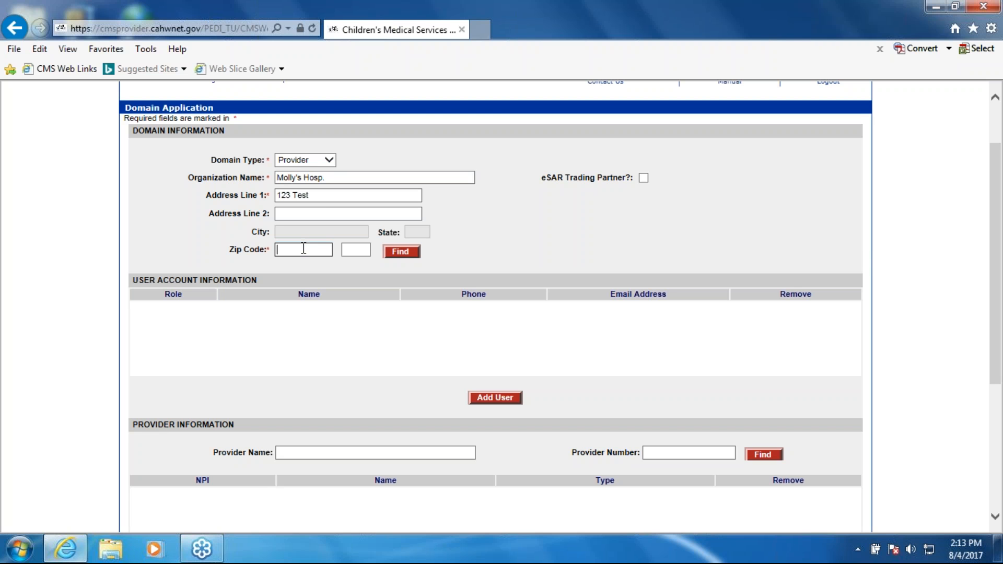
click(335, 198)
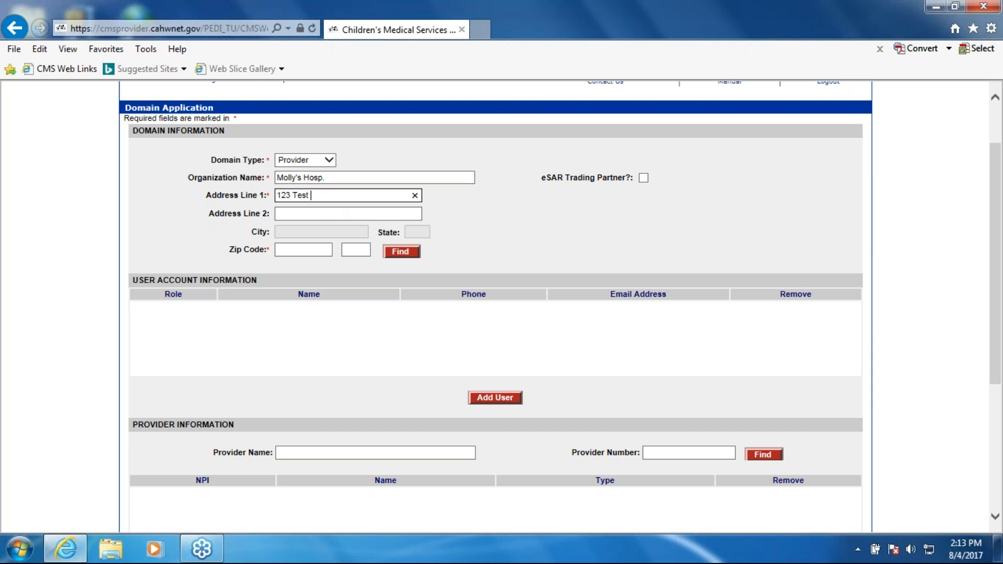
key(Tab)
key(Tab)
key(Tab)
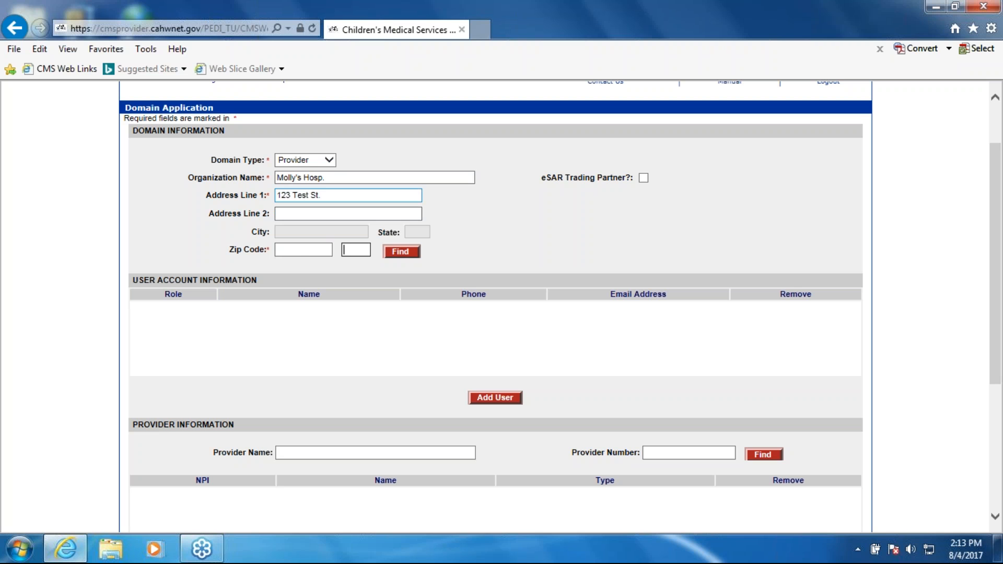
click(300, 249)
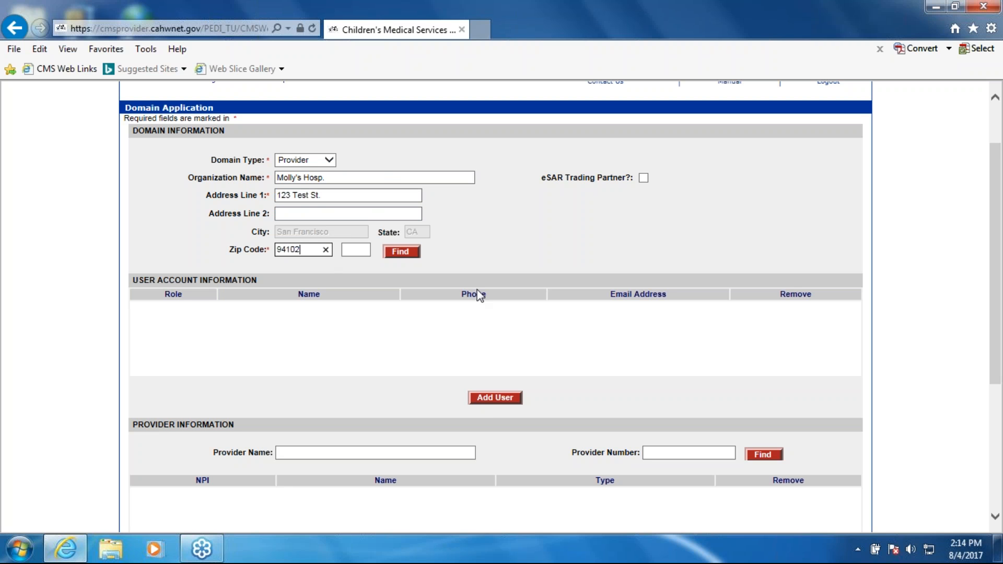
- Start adding a user account with the Liaison role and enter the liaison's last and first name
click(491, 399)
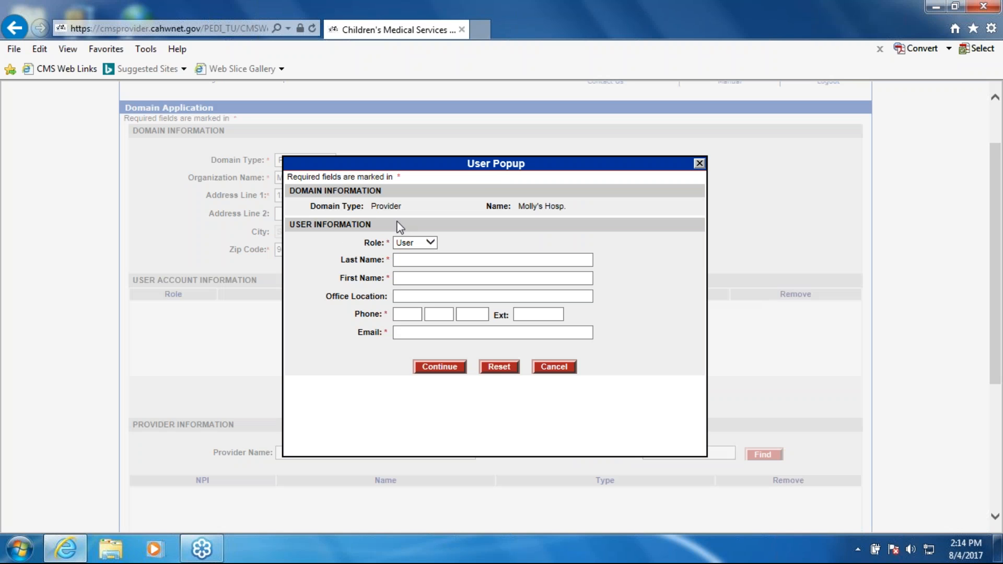
click(424, 243)
click(418, 234)
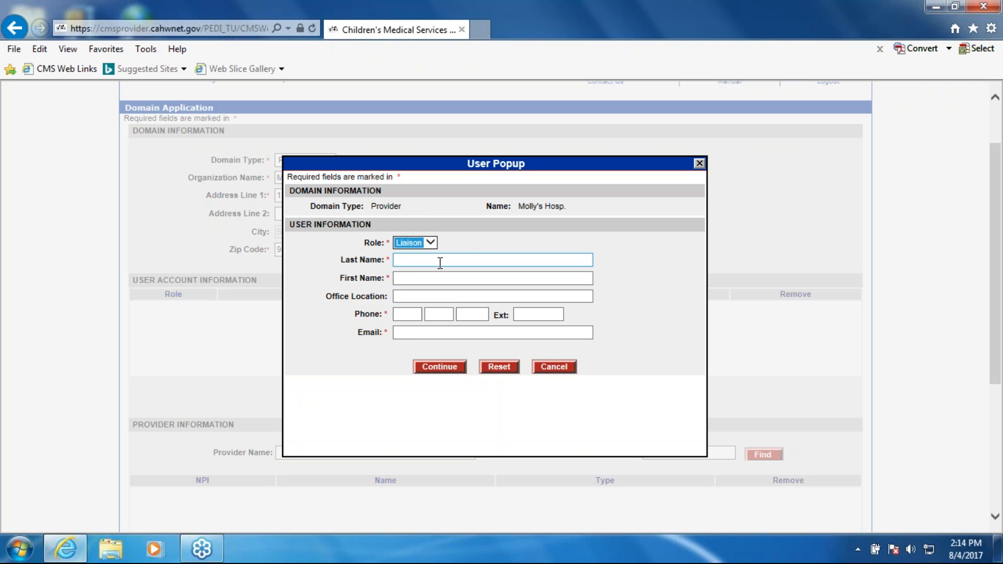
click(440, 262)
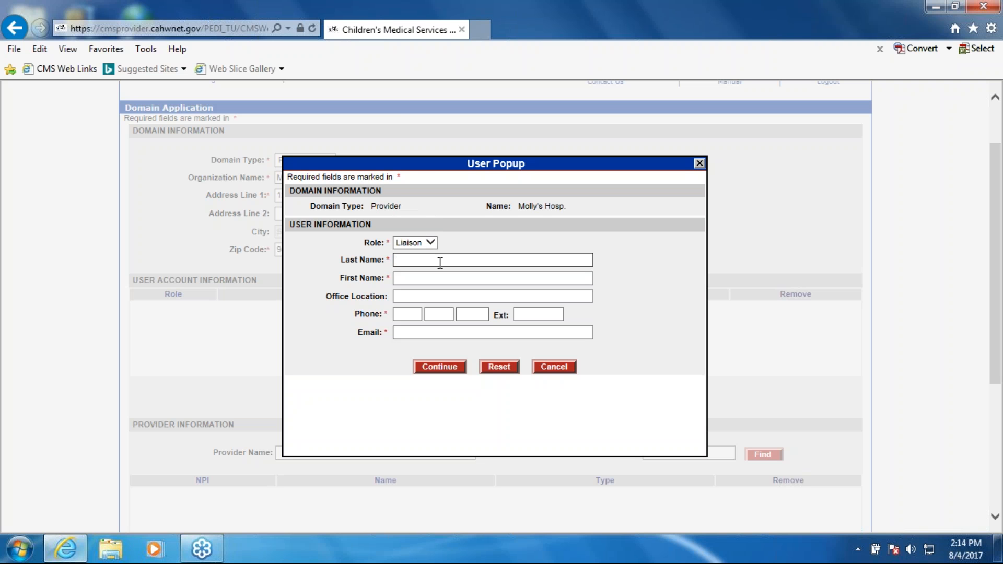
text(Liaison)
key(Tab)
text(Molly)
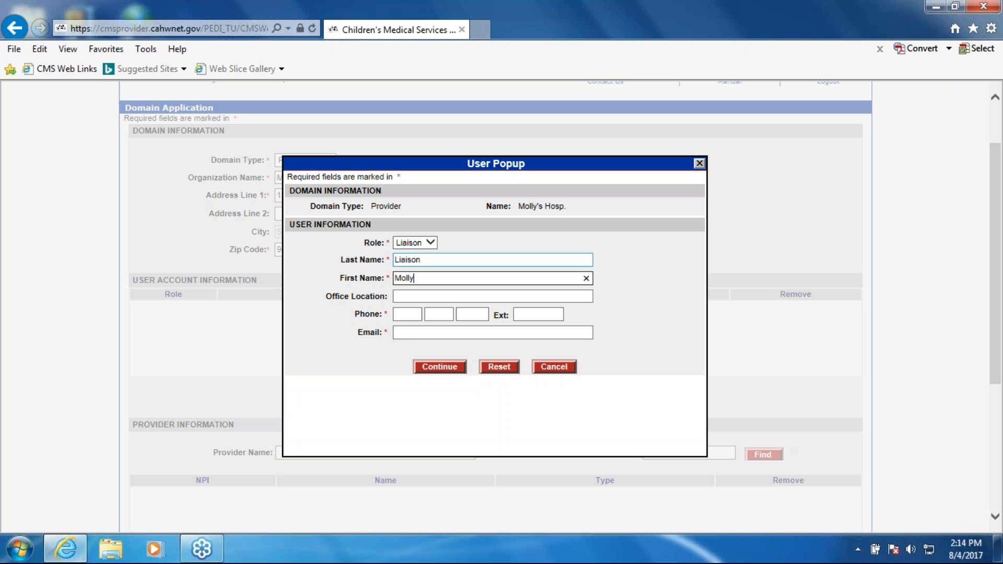
- Enter the liaison's phone number and e-mail address, leaving the office location and extension blank, and save the user account
key(Tab)
key(Tab)
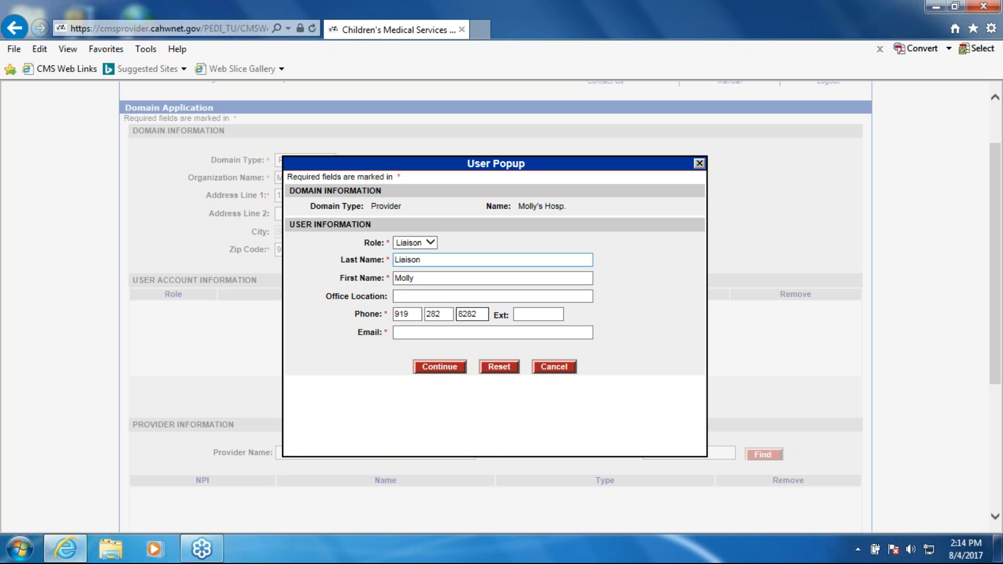
key(Tab)
key(Tab)
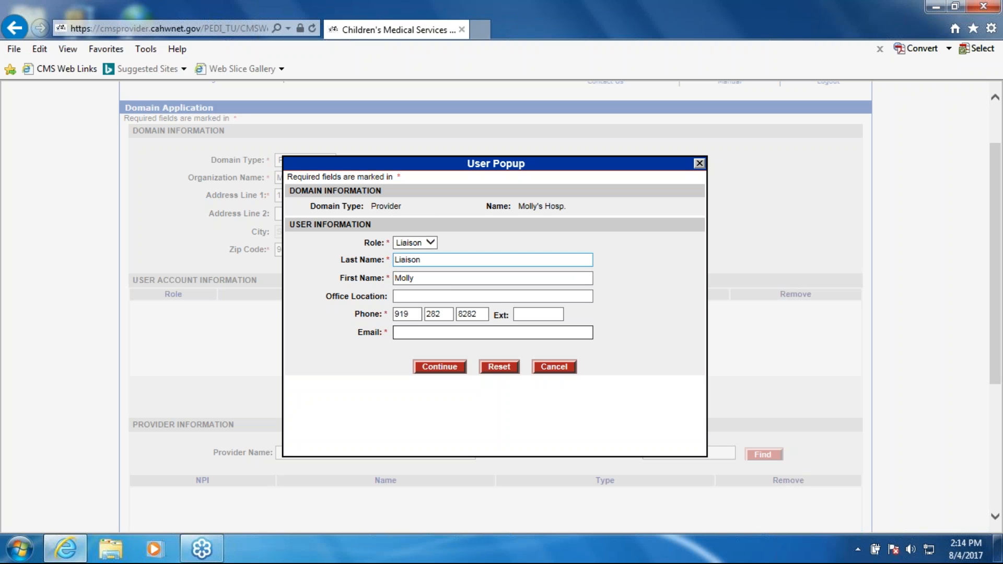
click(437, 369)
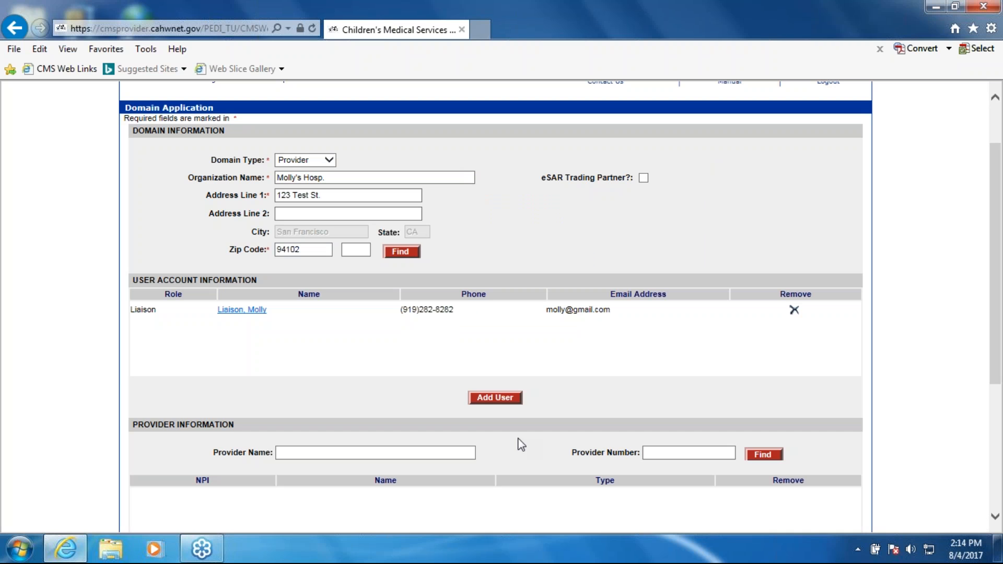
- Start adding a second user account, enter its last and first name, and keep the role set to User
click(504, 403)
click(422, 259)
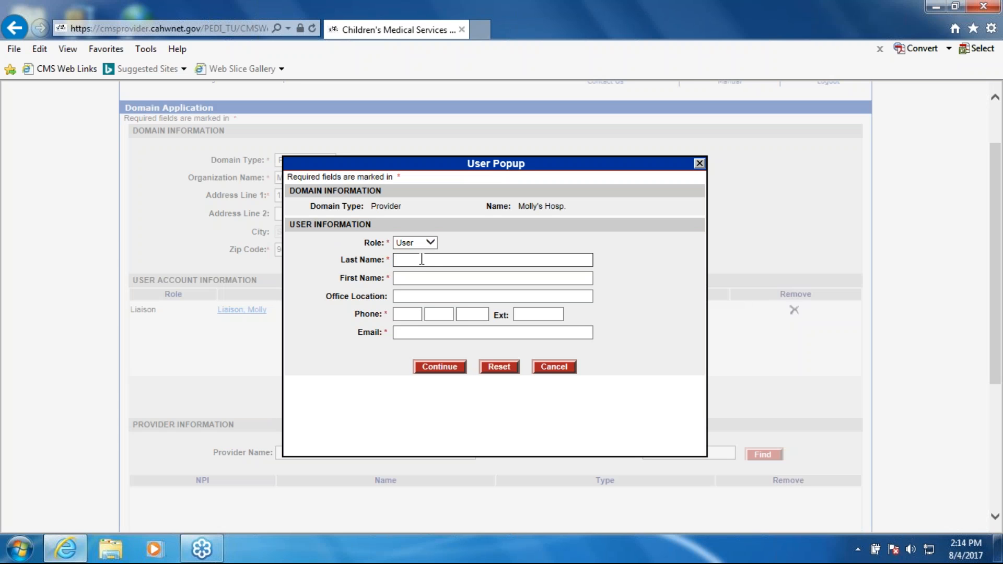
text(Test)
key(Tab)
text(Us)
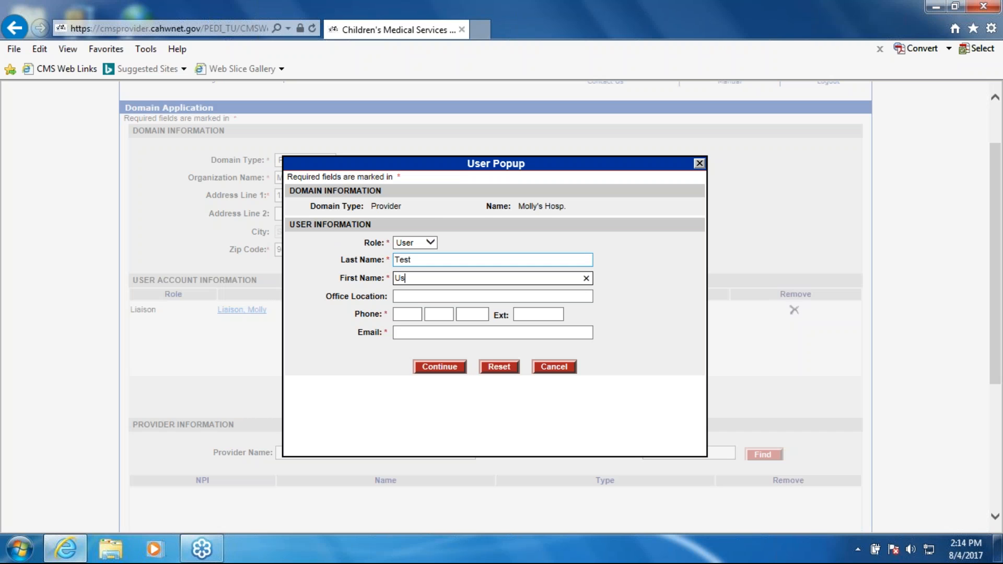
text(er)
click(427, 243)
click(430, 242)
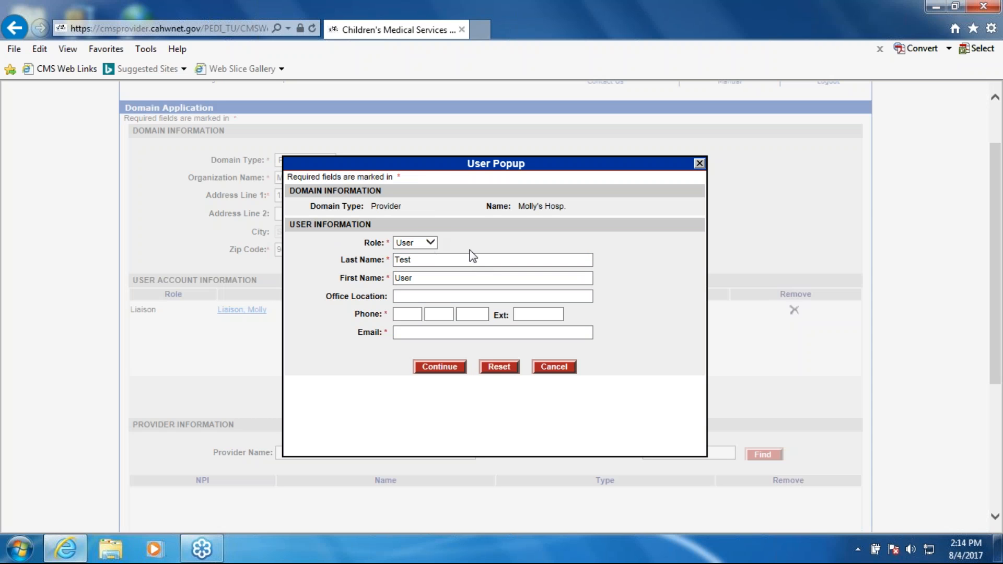
click(432, 243)
click(476, 244)
- Enter the second user's phone number and e-mail address, leaving the office location and extension blank, and save the account
click(414, 298)
key(Tab)
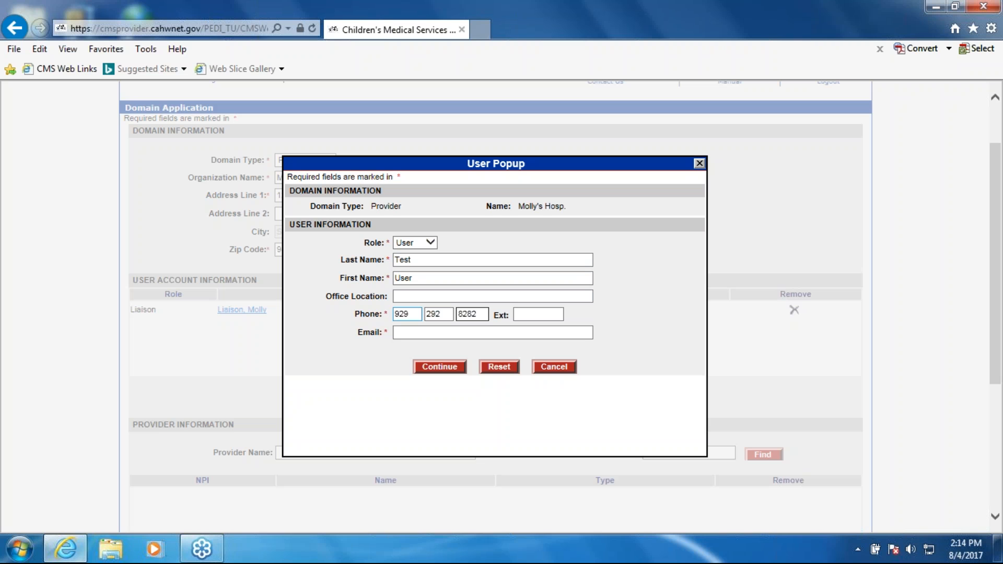
key(Tab)
key(Tab)
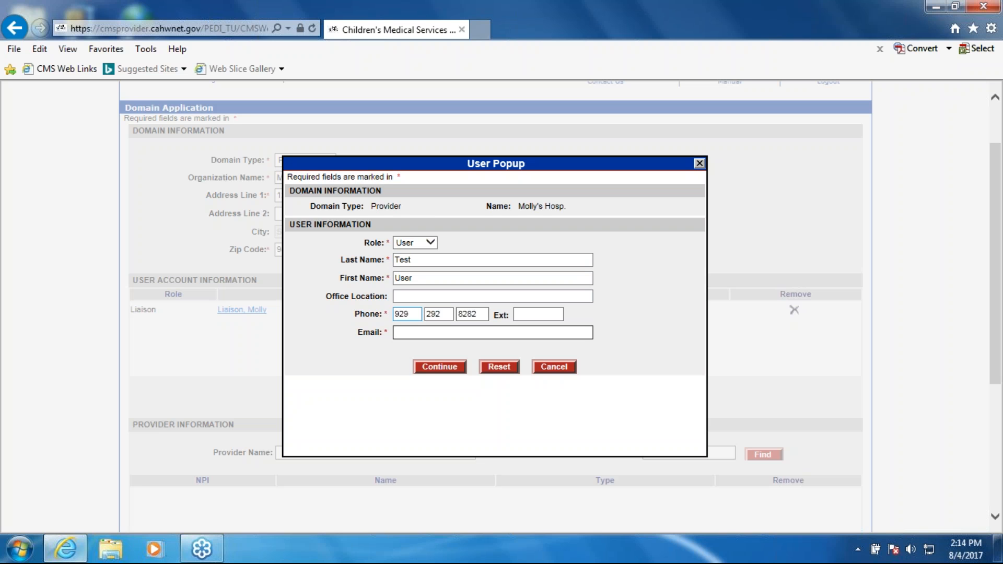
click(450, 366)
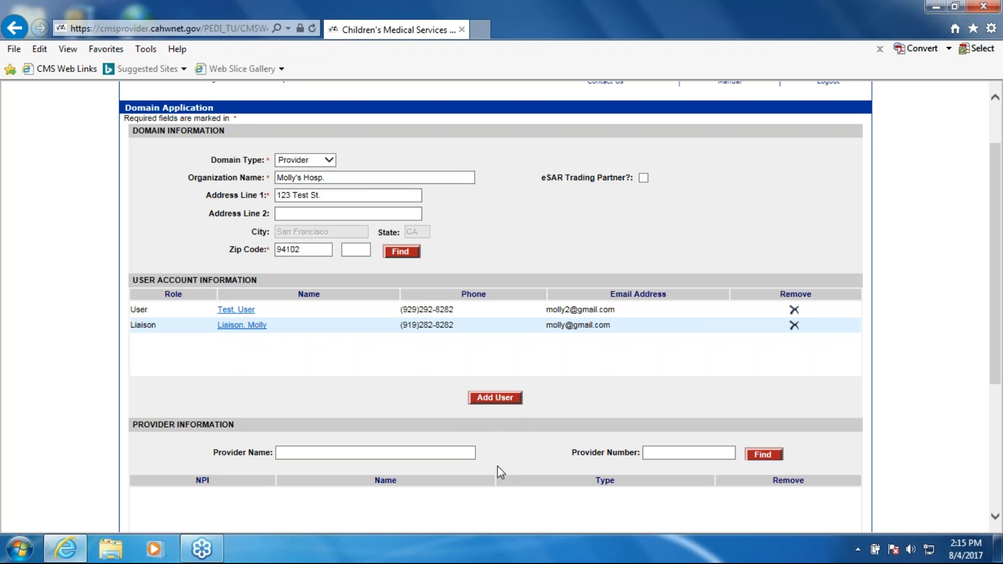
- Add a physician to the provider information by searching for the provider's last and first name
scroll(595, 399, up, 2)
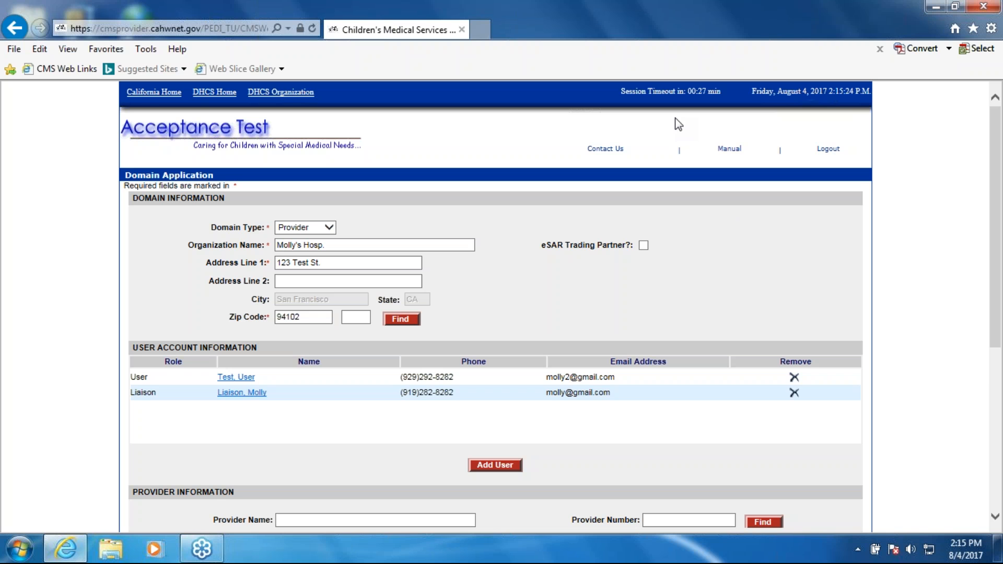
scroll(679, 209, down, 4)
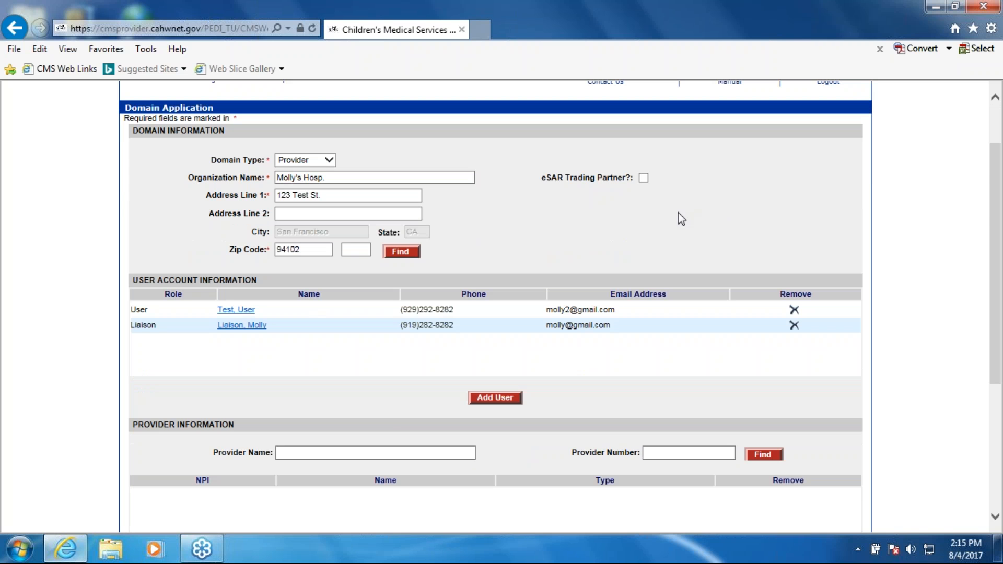
scroll(462, 274, up, 4)
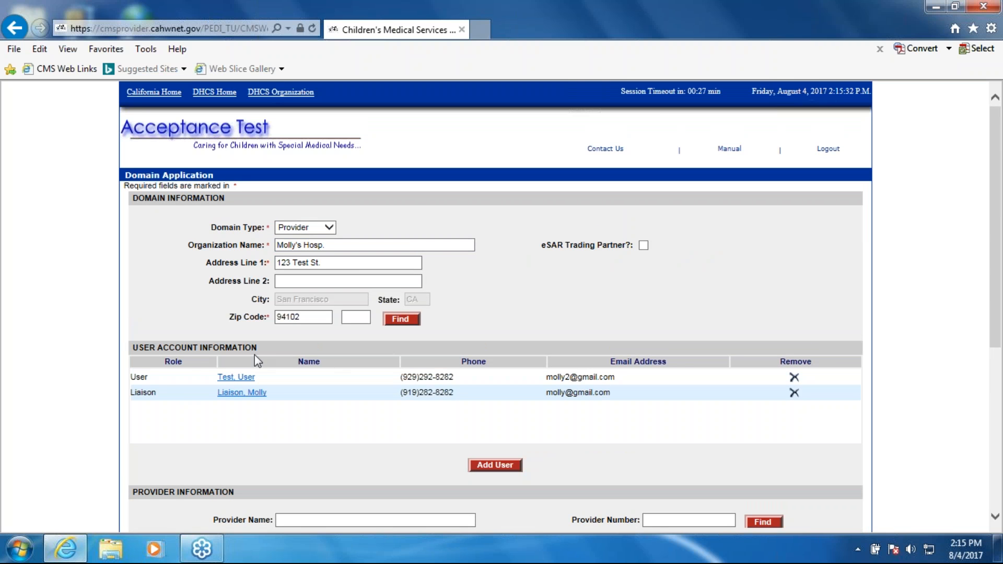
scroll(446, 414, down, 3)
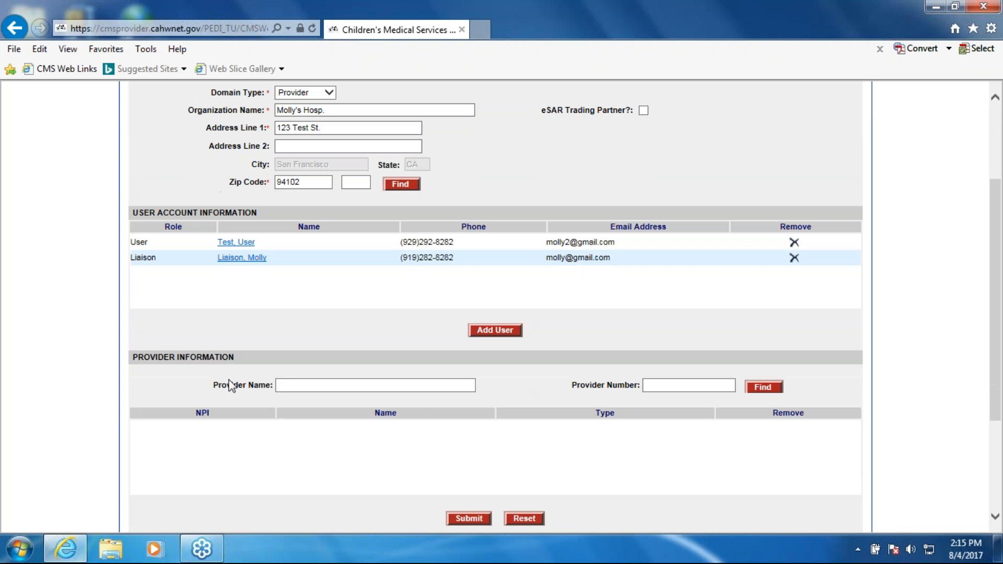
click(393, 388)
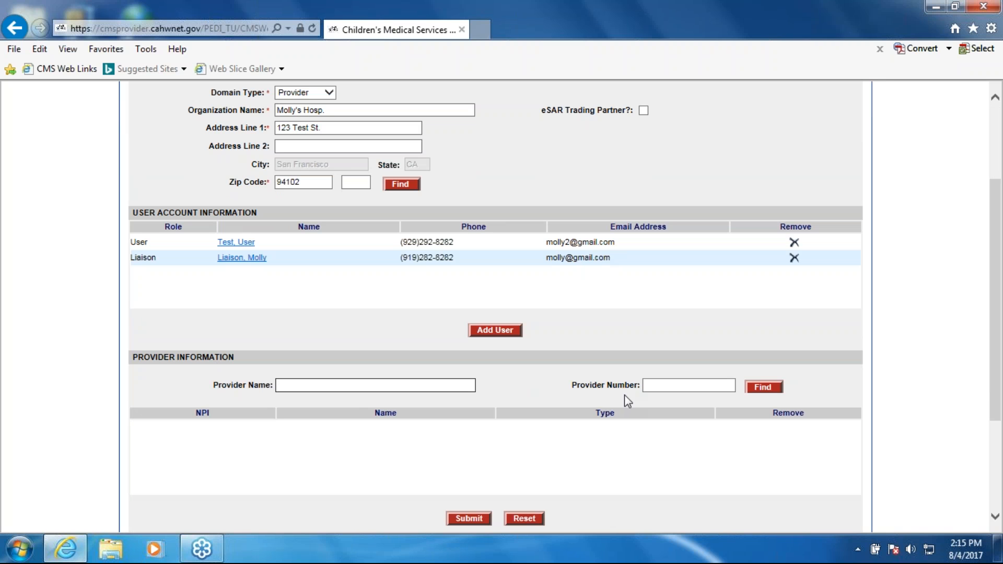
key(Return)
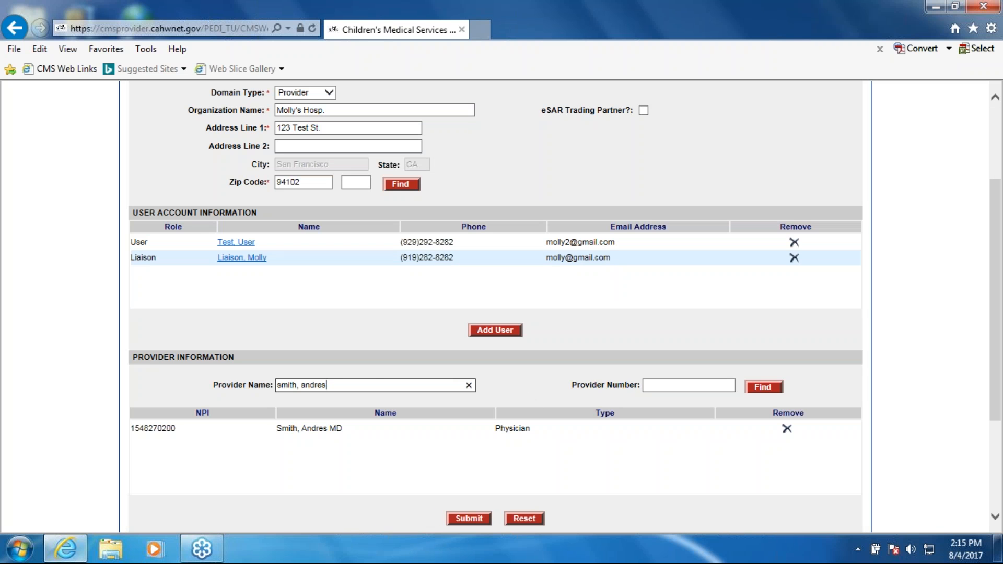
- Clear the provider name search and add a second physician by entering the physician's provider number
click(469, 385)
click(673, 387)
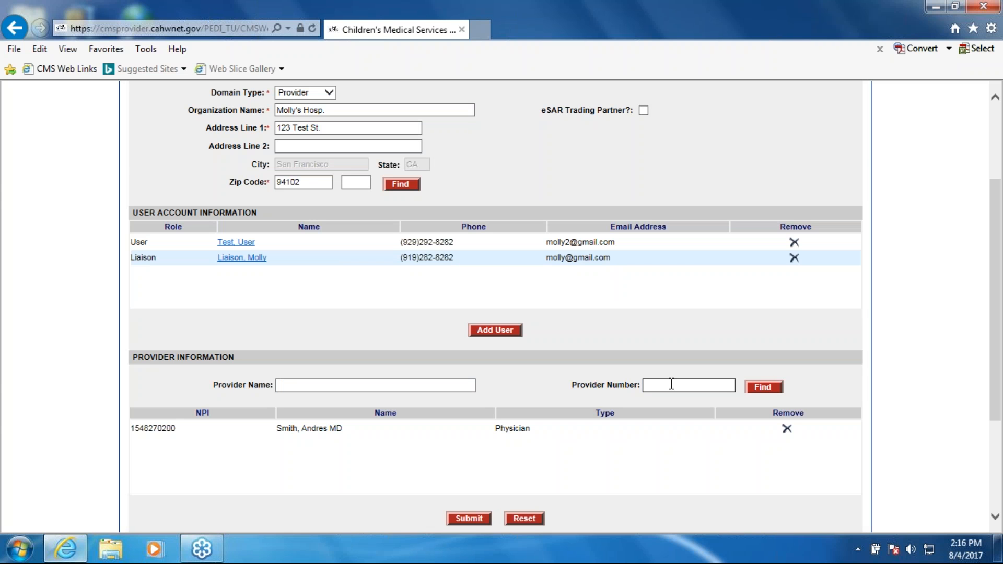
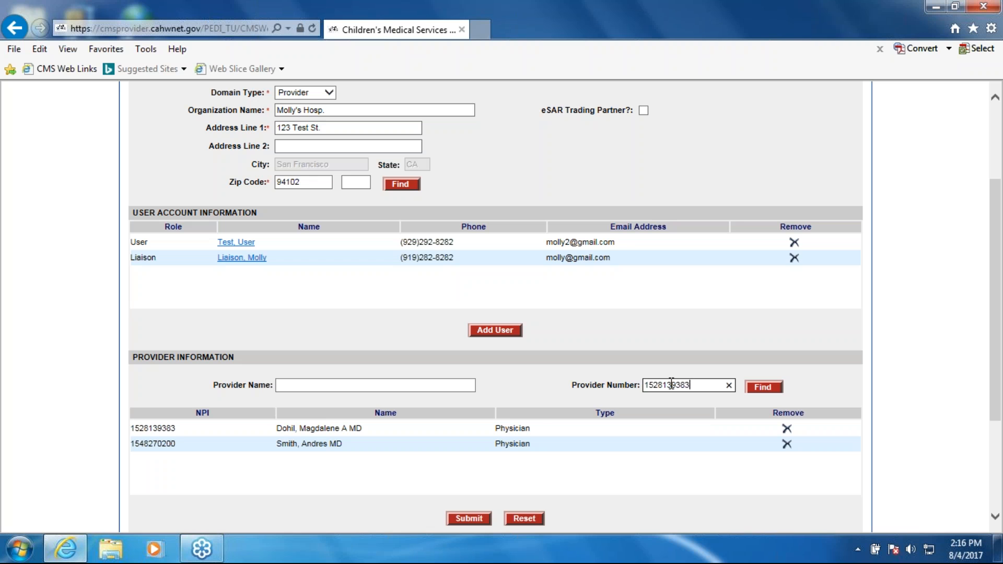
- Replace the number in the provider search and add the facility with provider number 7.14.23
click(729, 385)
text(7.14.23)
key(Return)
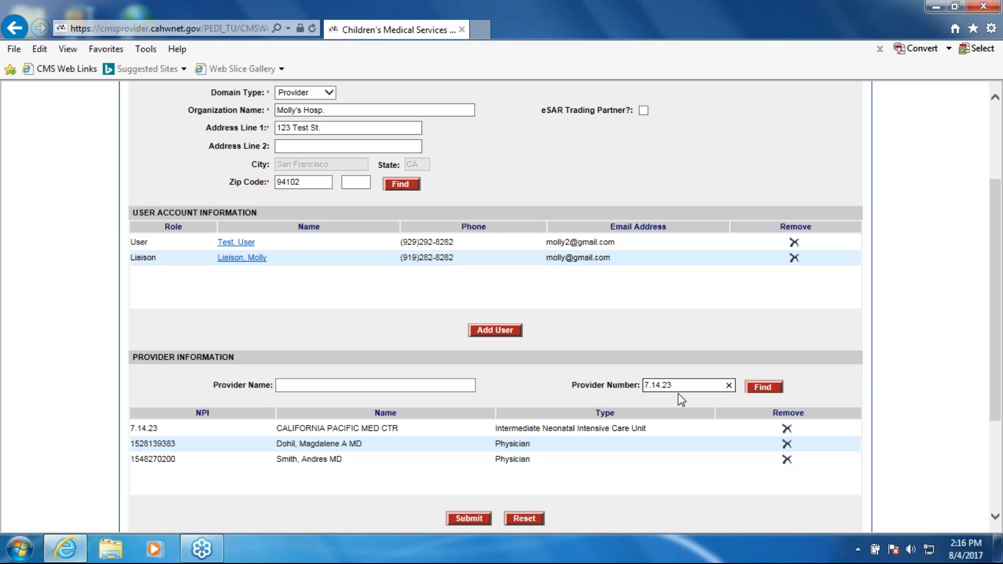
- Clear the provider number search and remove California Pacific Med Ctr from the provider list
double_click(652, 389)
click(535, 441)
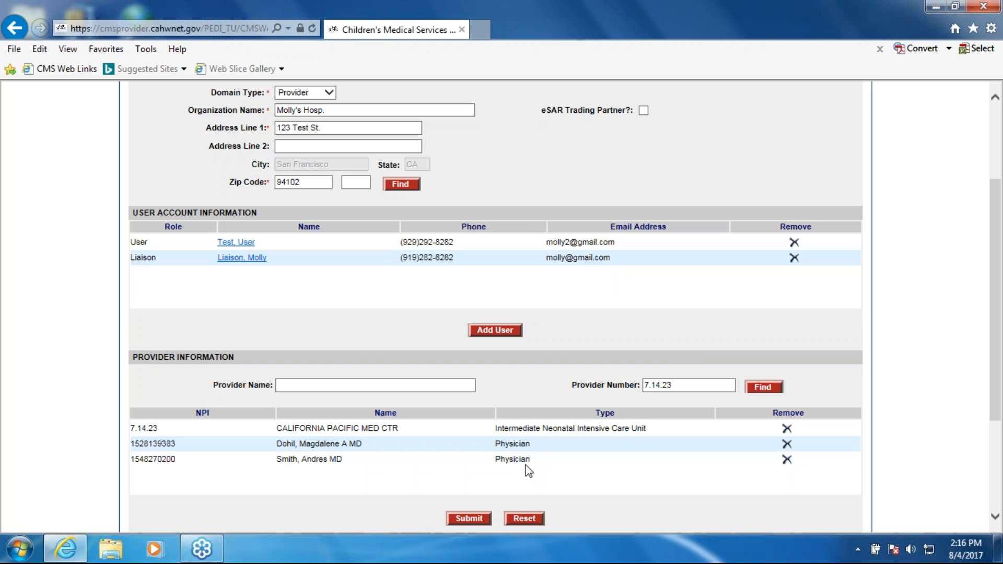
click(681, 385)
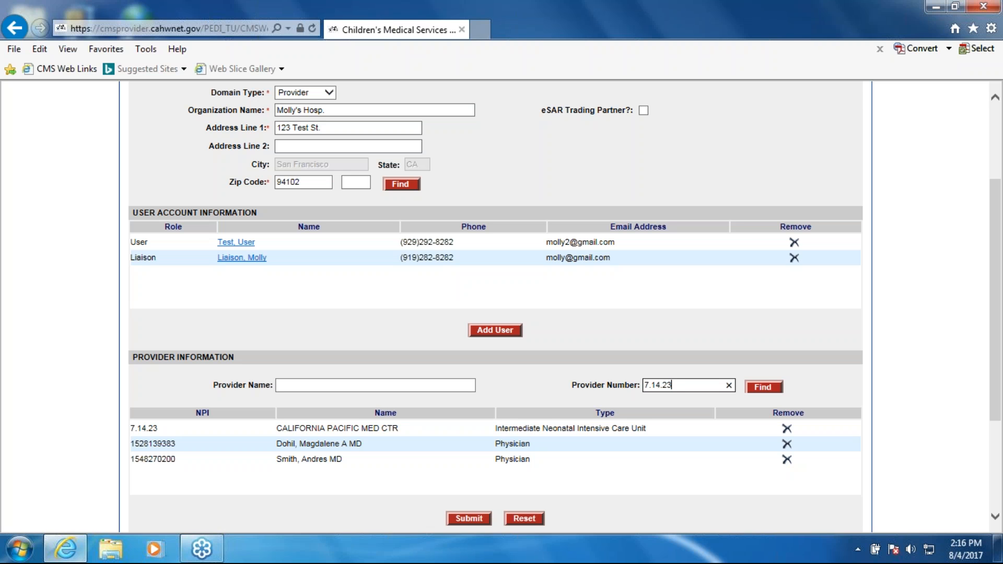
click(729, 386)
click(786, 429)
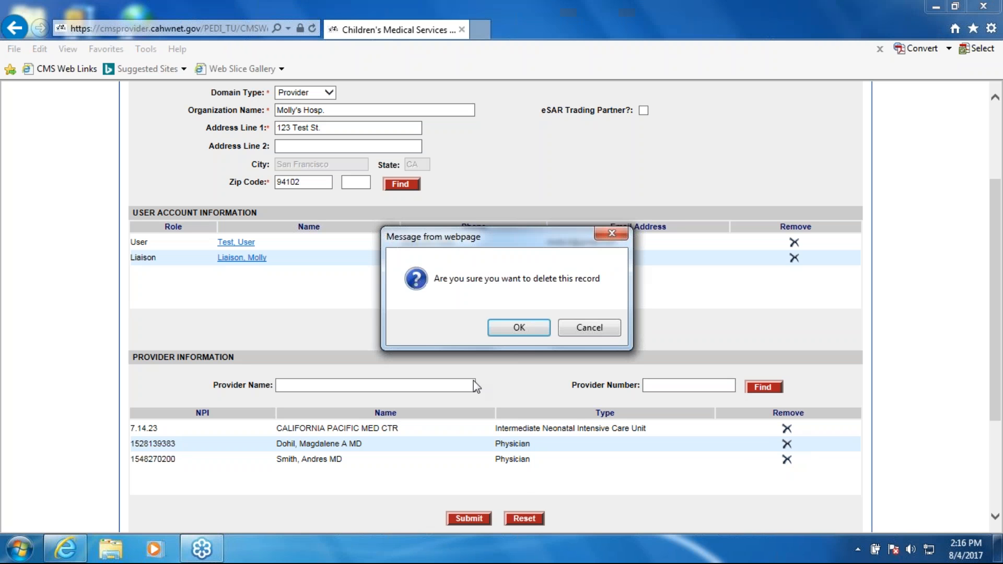
click(510, 334)
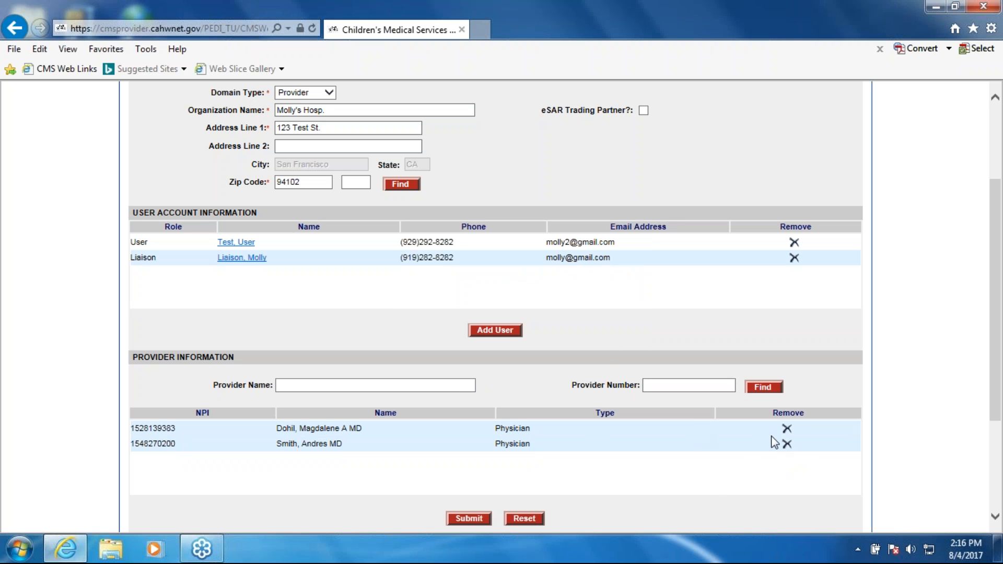
- Review the application's domain, user account and provider sections from start to end
scroll(654, 482, down, 1)
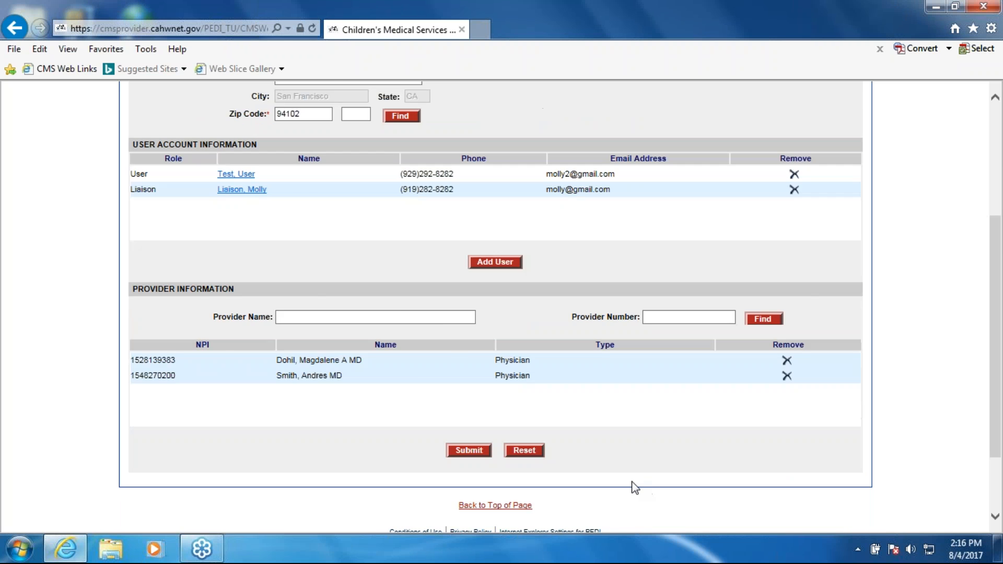
scroll(632, 483, up, 4)
drag(989, 307, 998, 381)
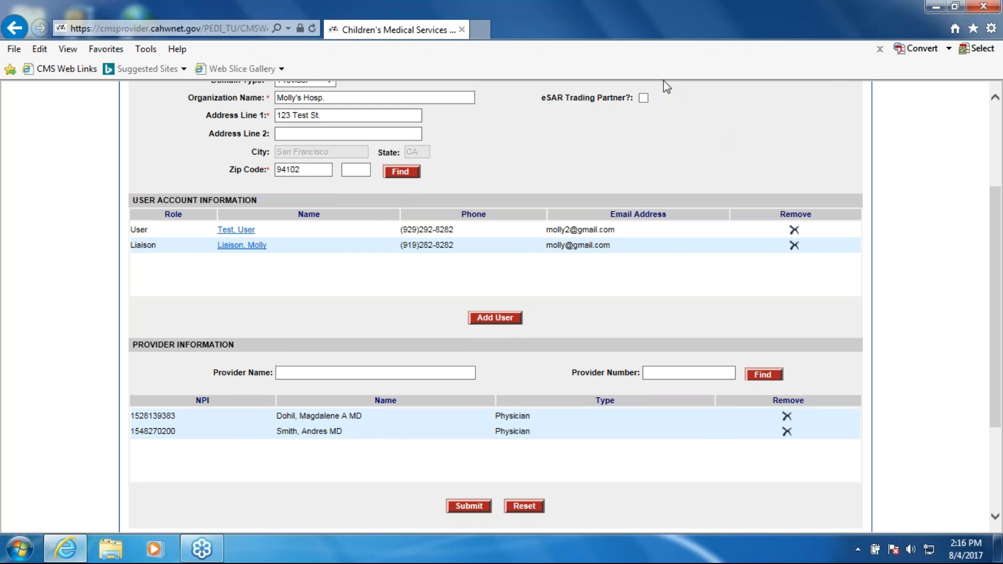
drag(996, 261, 998, 173)
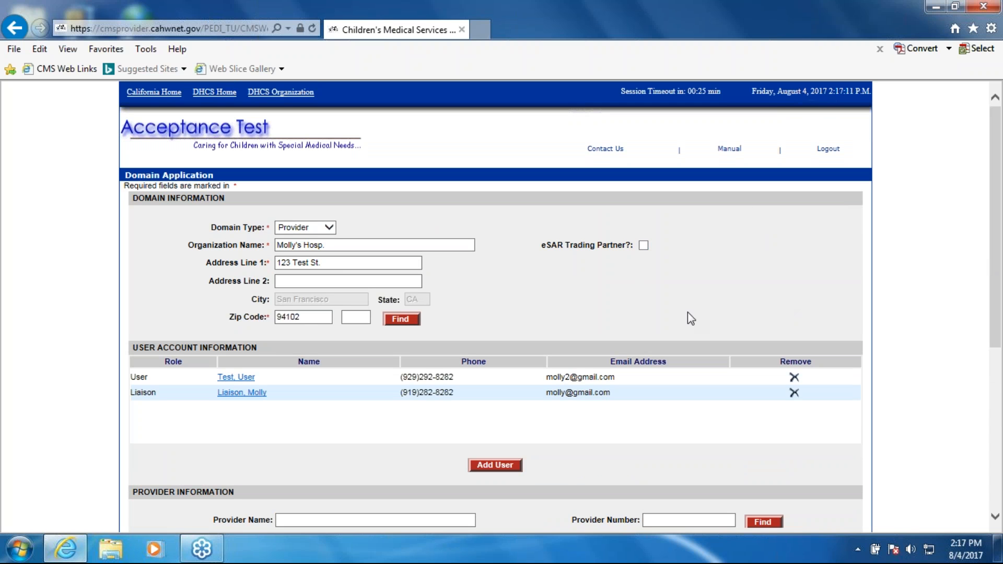
scroll(692, 318, down, 2)
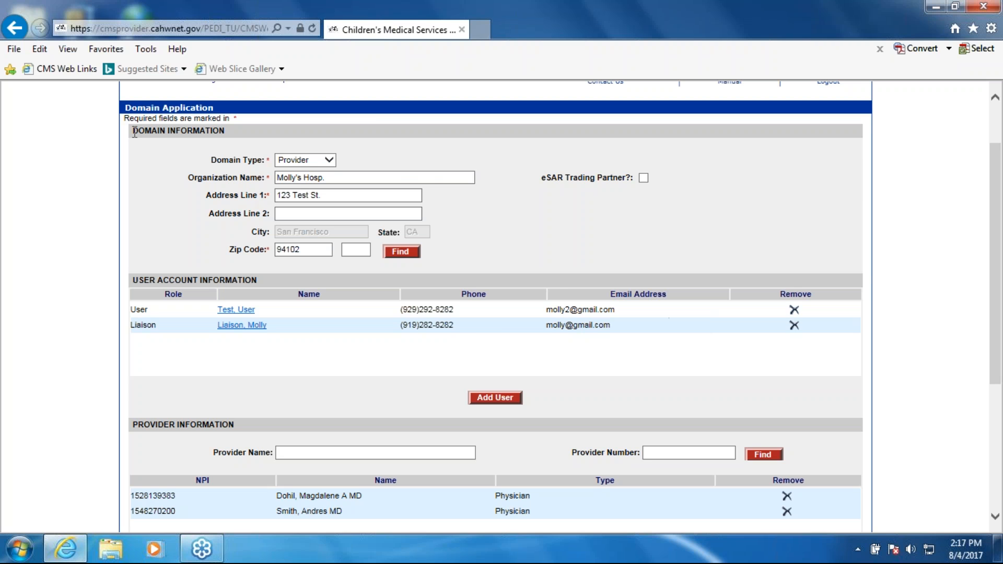
scroll(537, 283, down, 4)
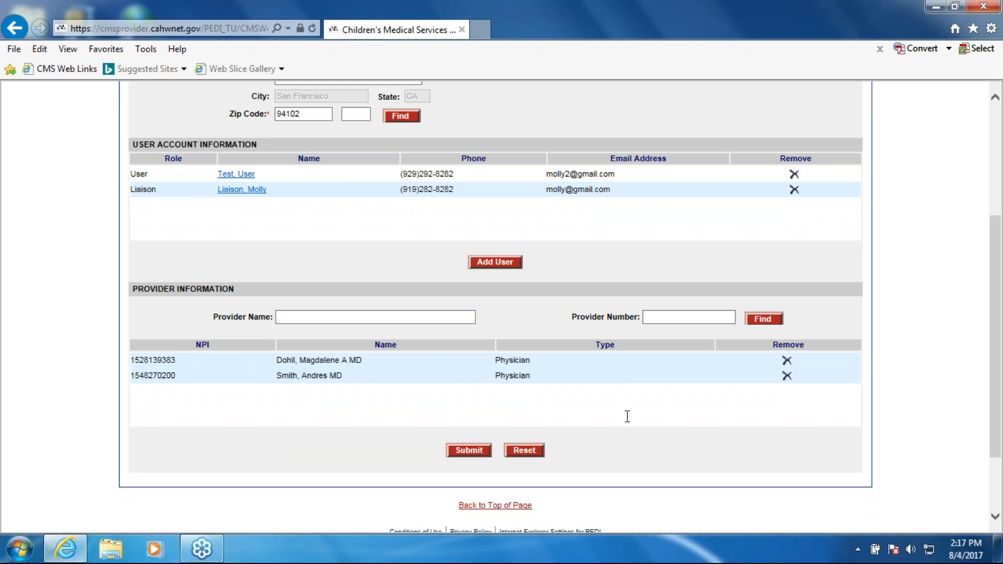
click(468, 450)
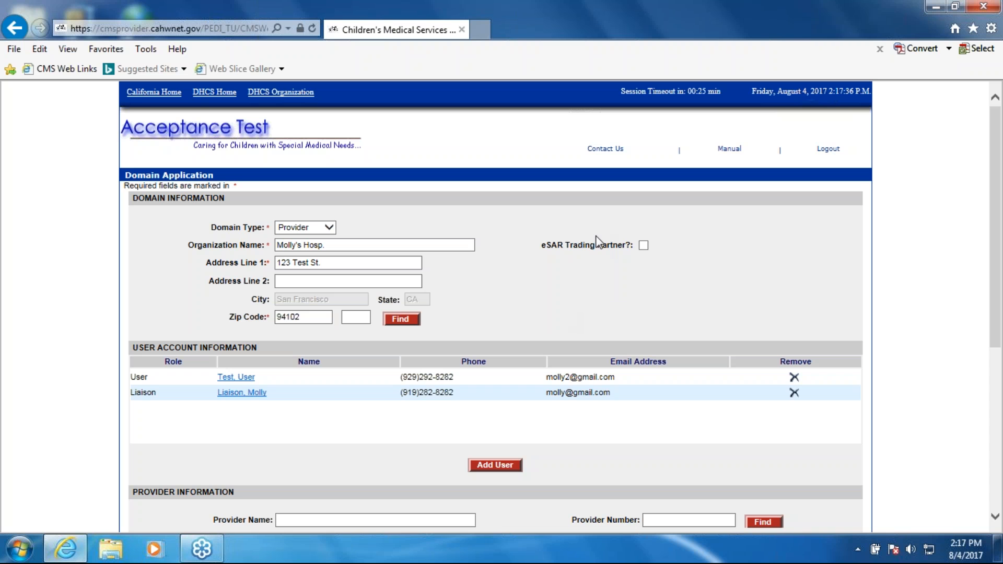
- Mark the organization as an eSAR trading partner
click(644, 246)
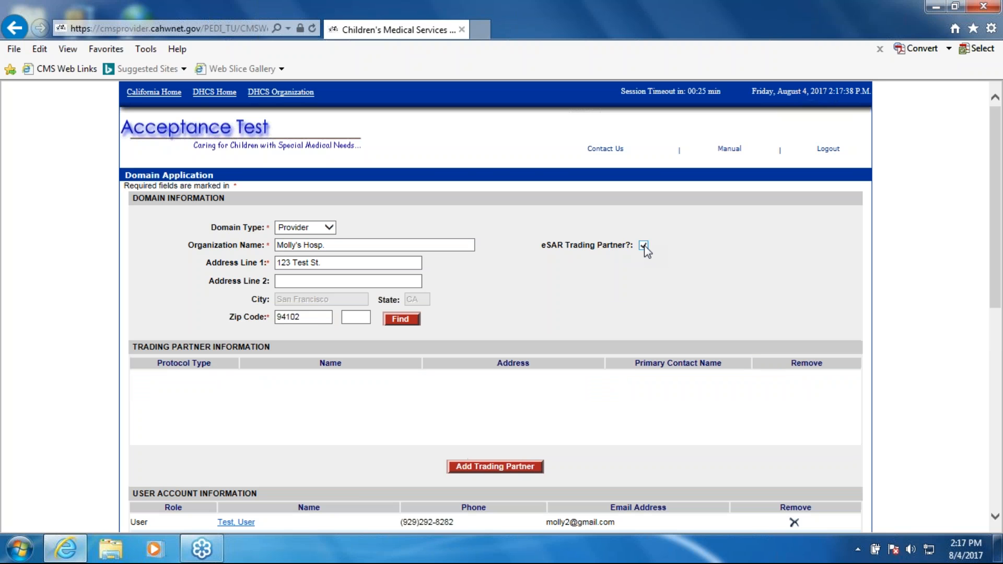
click(644, 247)
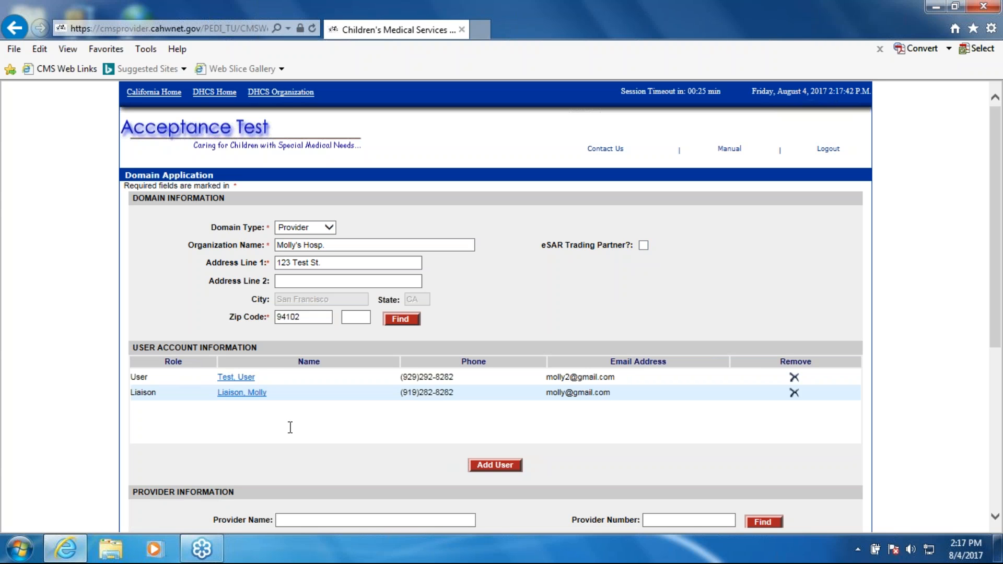
click(645, 247)
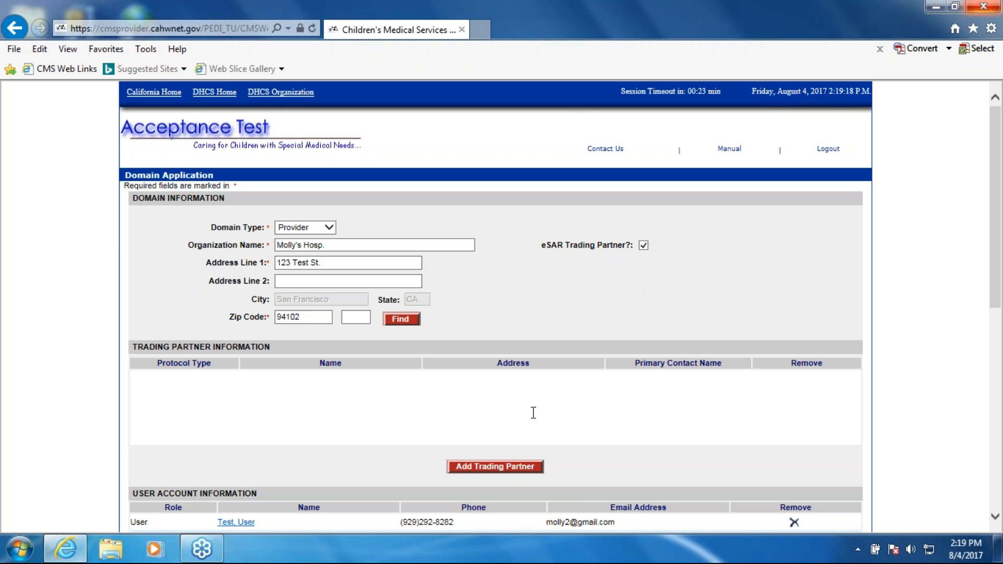
- Start adding a trading partner with practice type Provider and protocol type Form
click(472, 468)
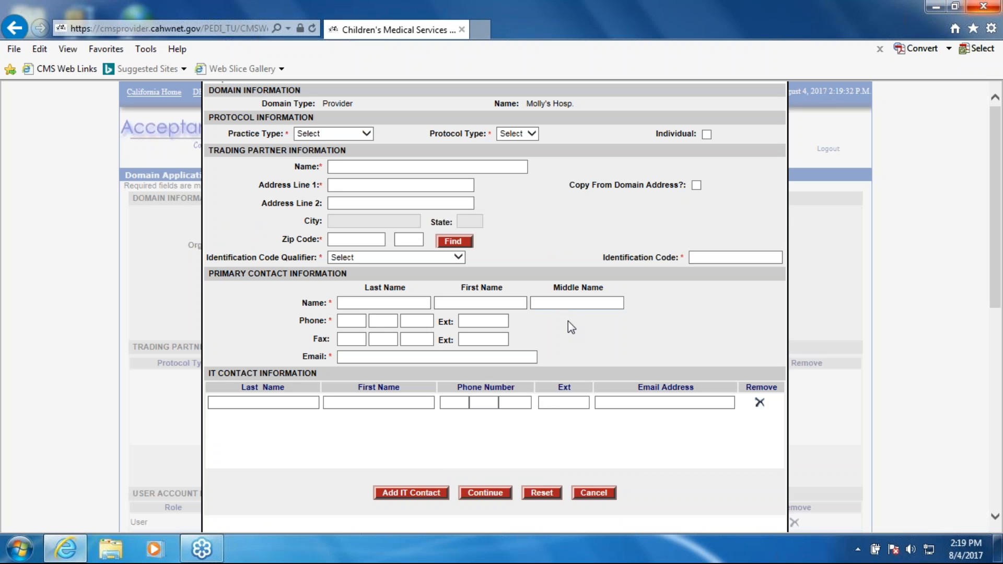
click(593, 493)
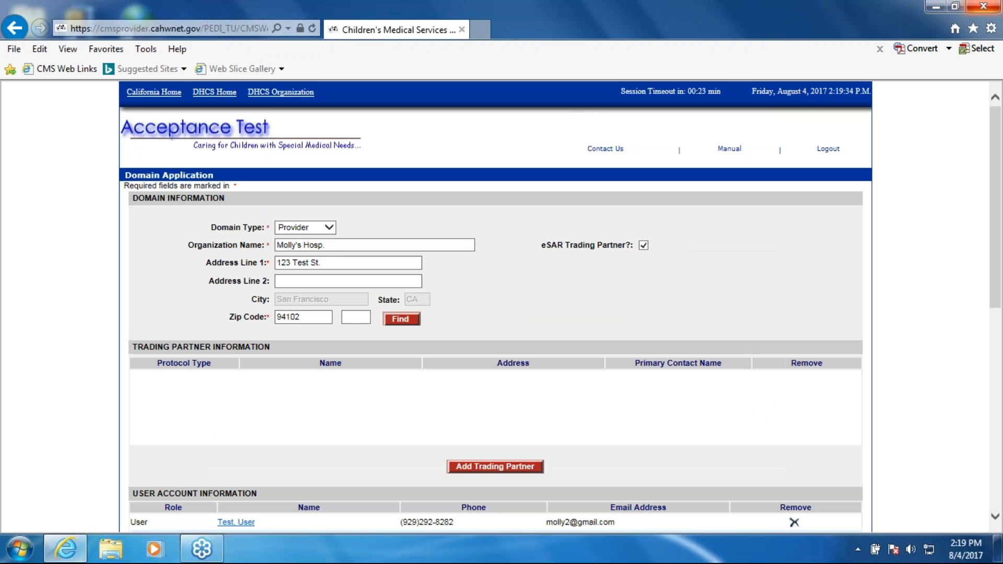
click(511, 464)
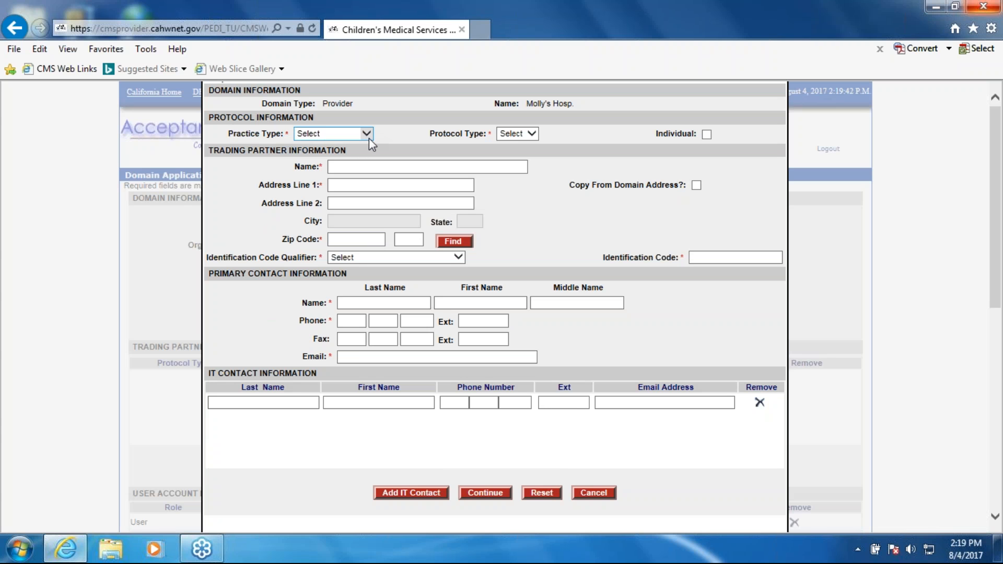
click(369, 138)
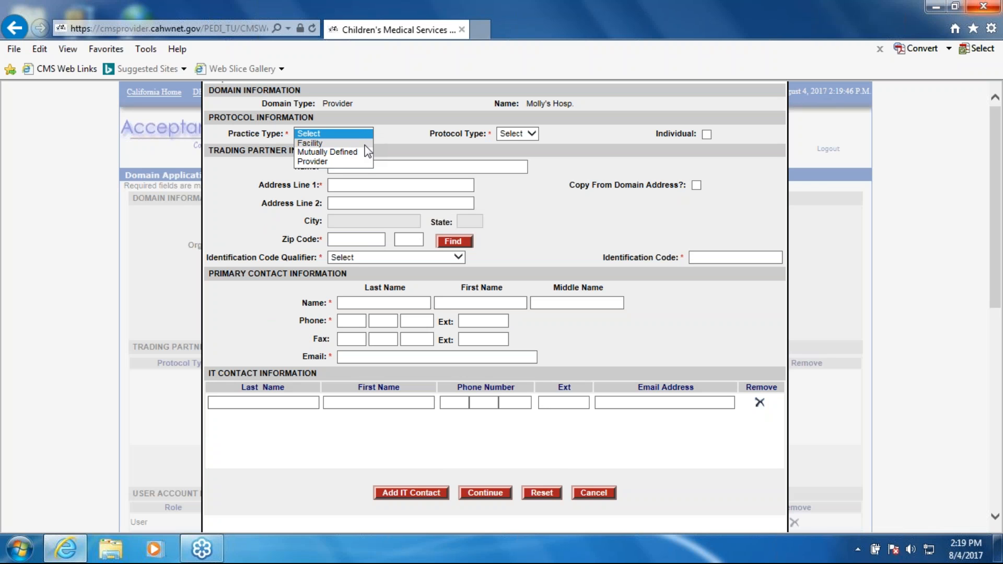
click(345, 163)
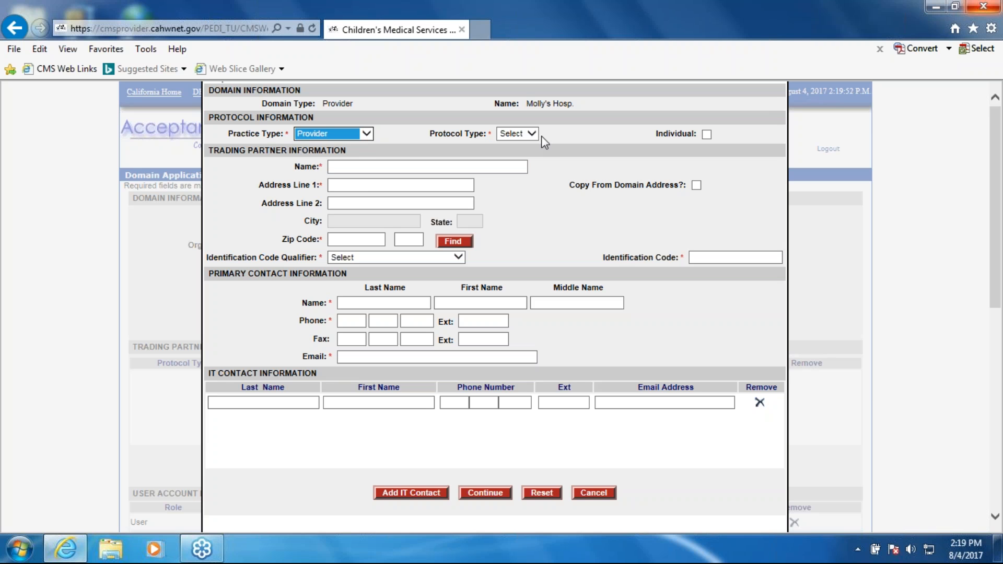
click(534, 135)
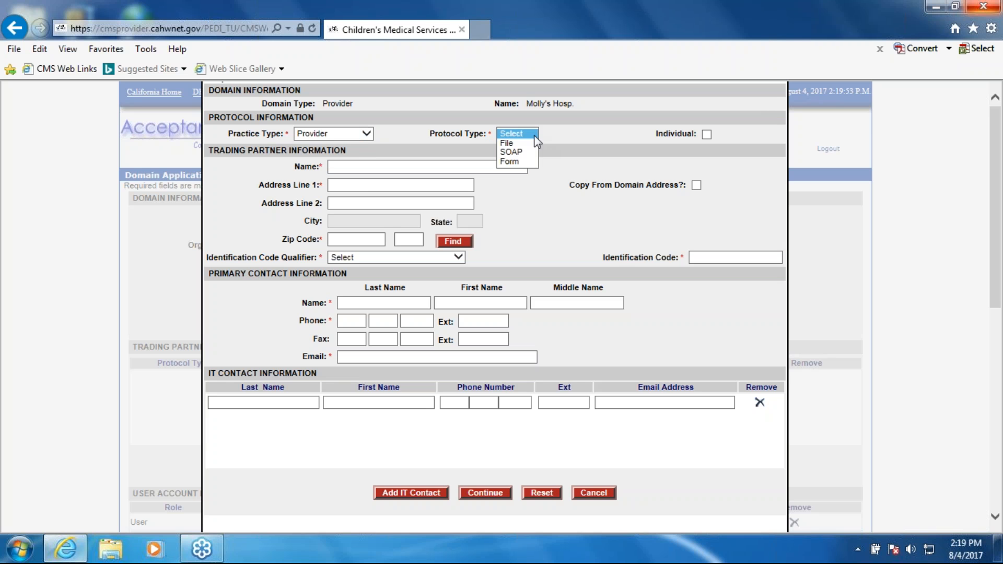
click(517, 161)
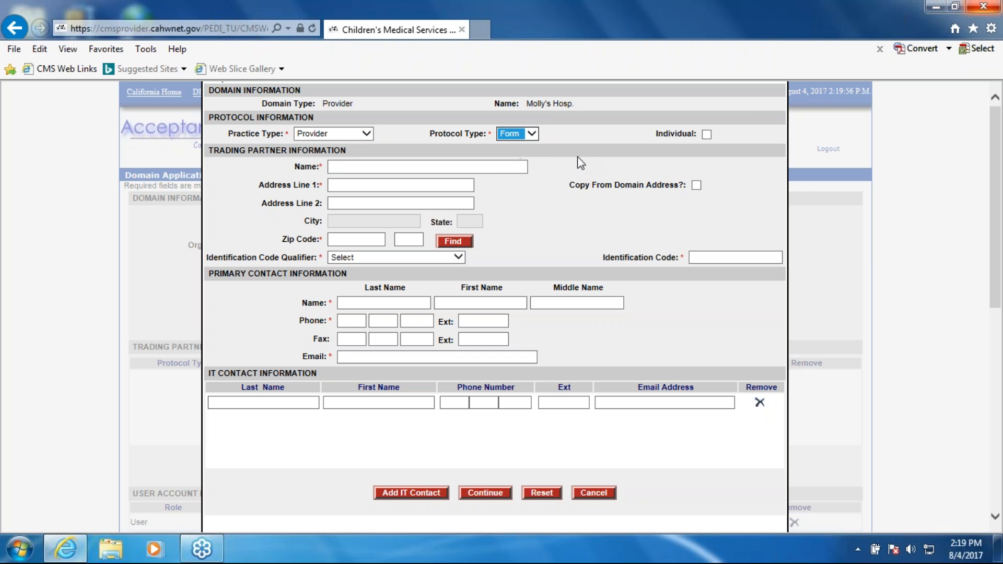
- Examine the available protocol types for the trading partner and keep Form
click(530, 137)
click(527, 135)
click(532, 134)
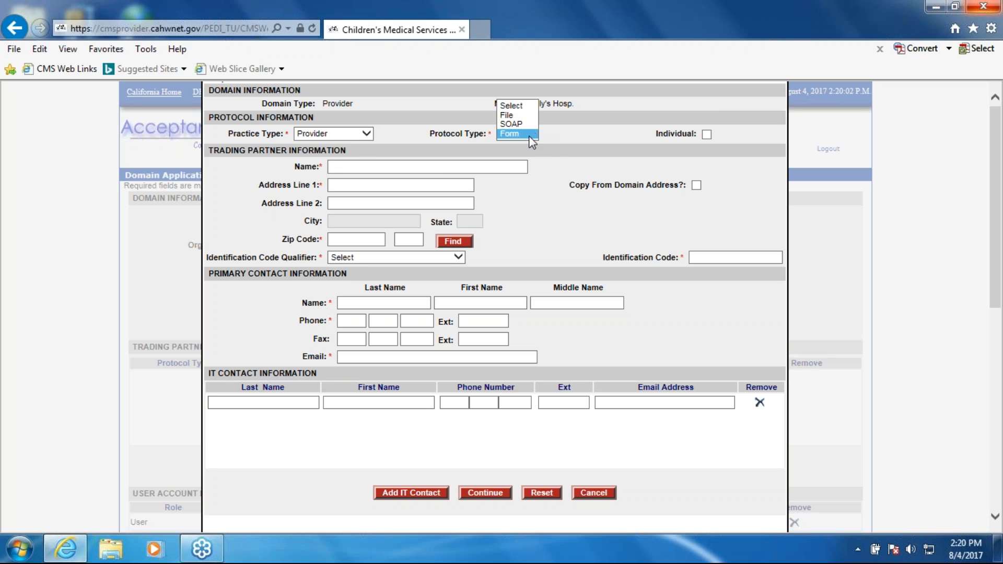
click(534, 133)
click(532, 134)
click(572, 198)
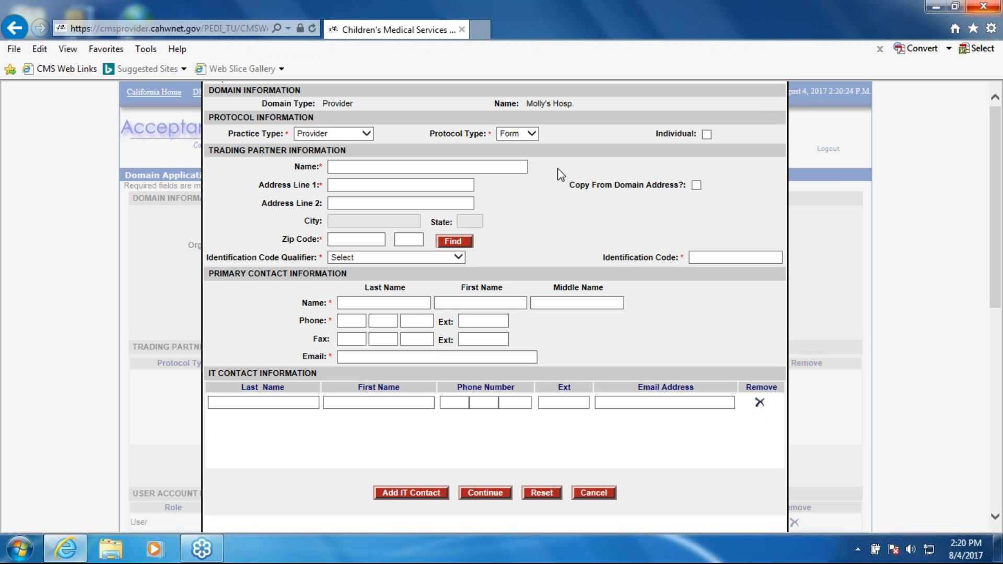
click(531, 134)
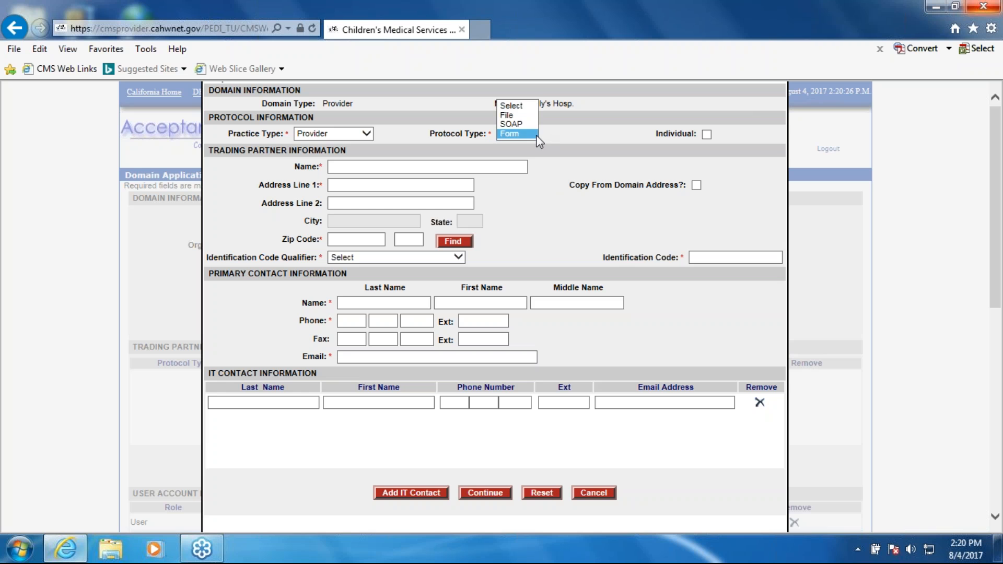
click(506, 135)
- Copy the domain name Molly's Hosp. into the trading partner's name
click(442, 165)
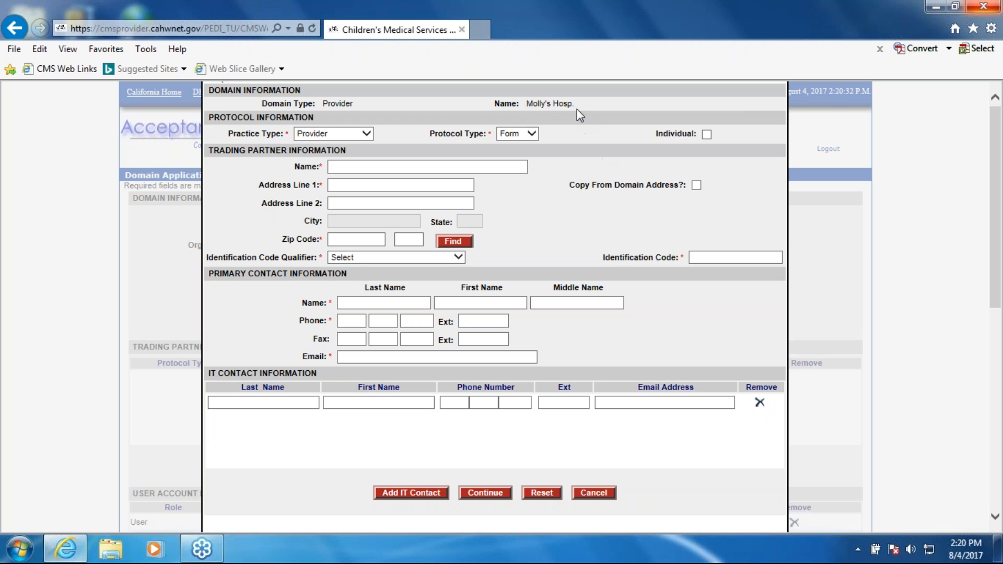
triple_click(535, 103)
key(ctrl+c)
click(384, 166)
key(ctrl+v)
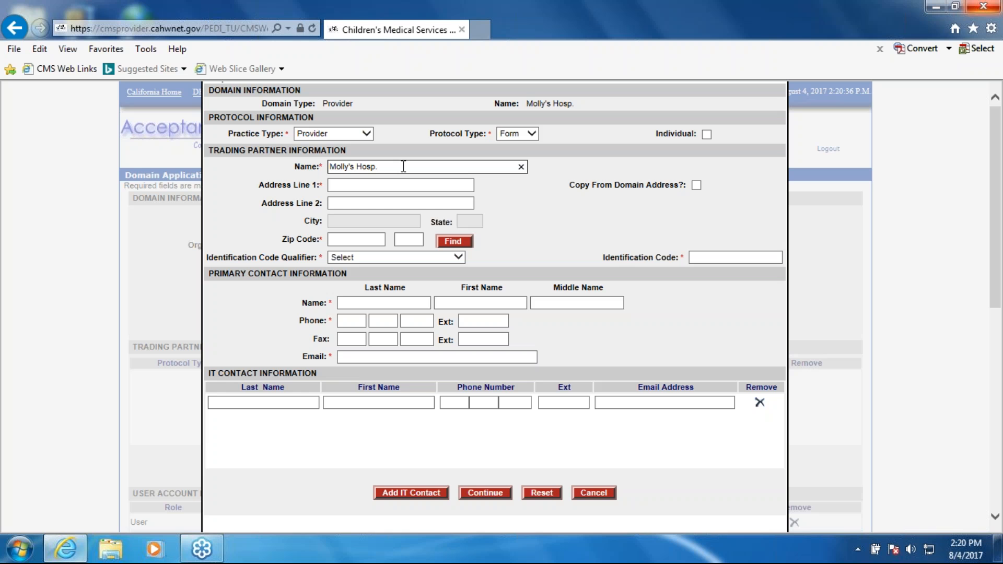
- Fill in the trading partner's address by copying it from the domain address
key(Tab)
key(Tab)
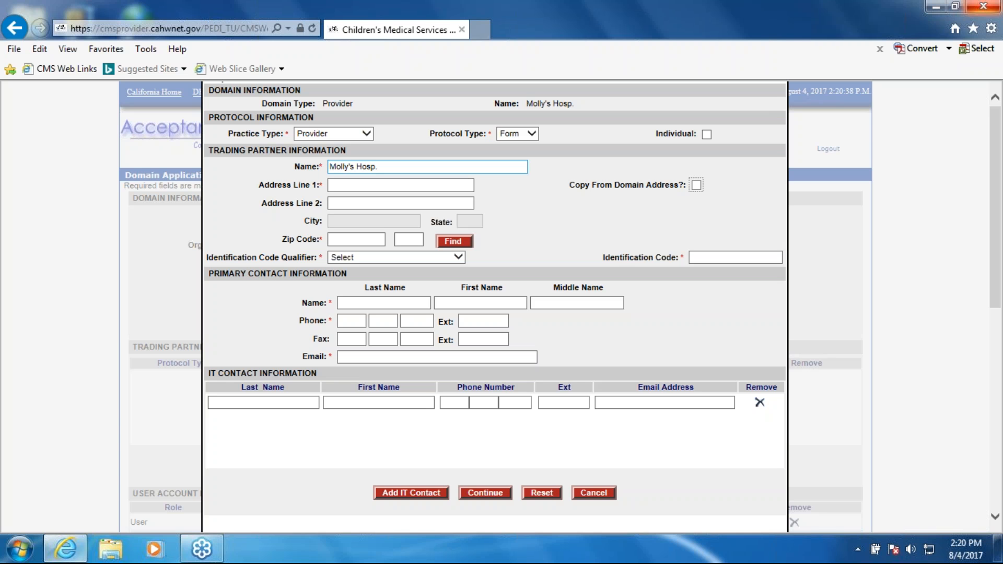
click(696, 185)
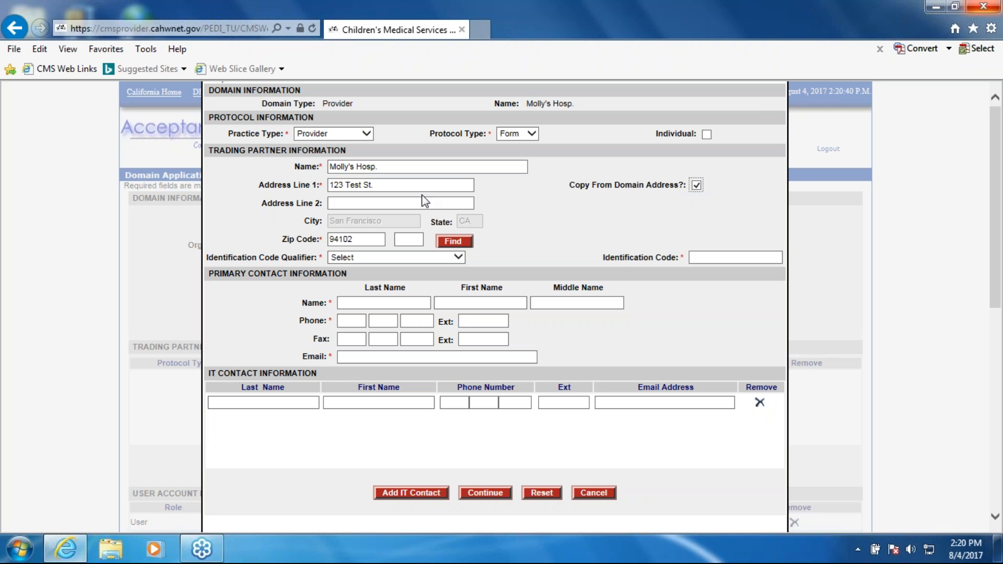
click(697, 186)
click(697, 186)
- Set the identification code qualifier to National Provider Identifier and enter the provider's identification code
click(460, 258)
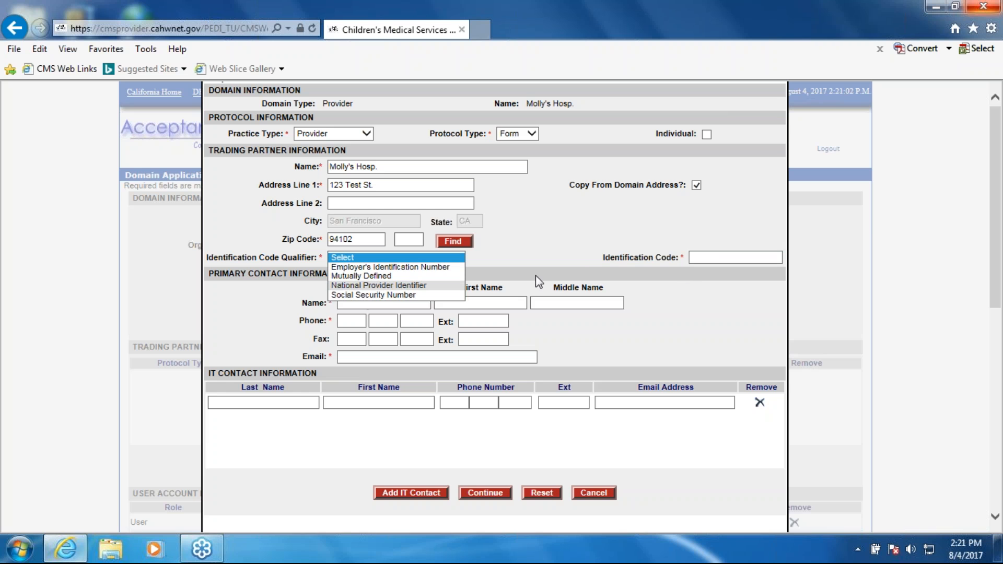
click(642, 260)
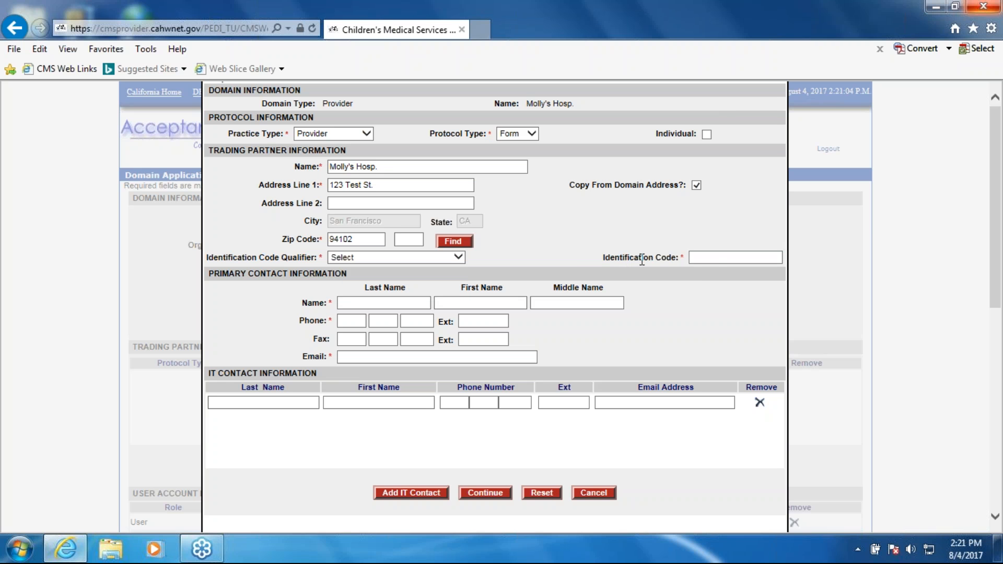
click(714, 257)
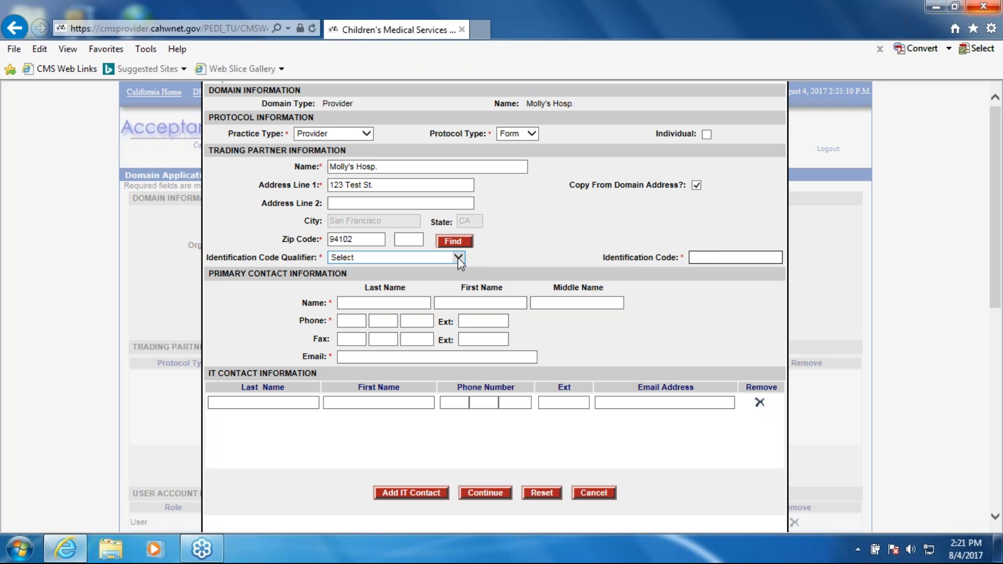
click(424, 258)
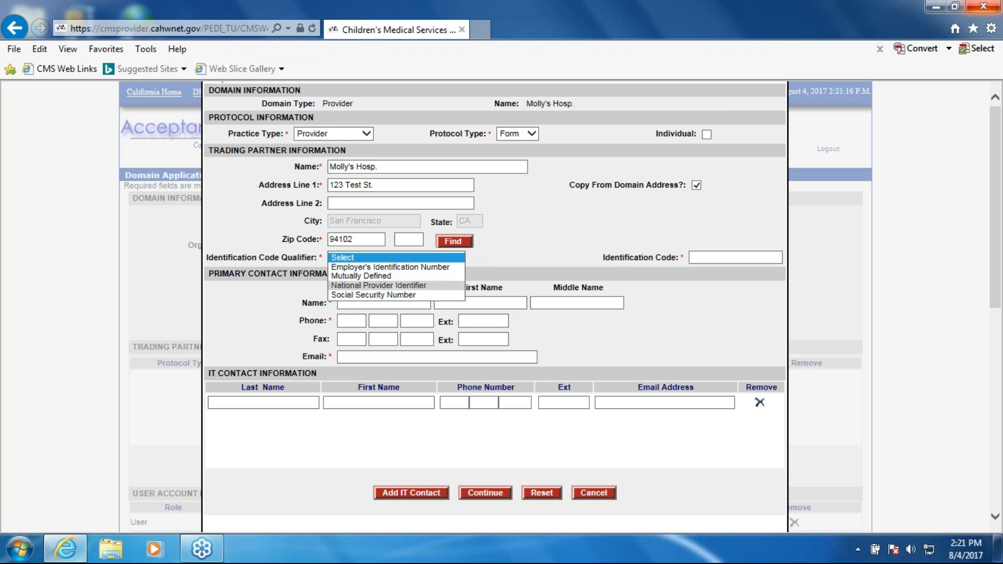
click(384, 285)
click(718, 258)
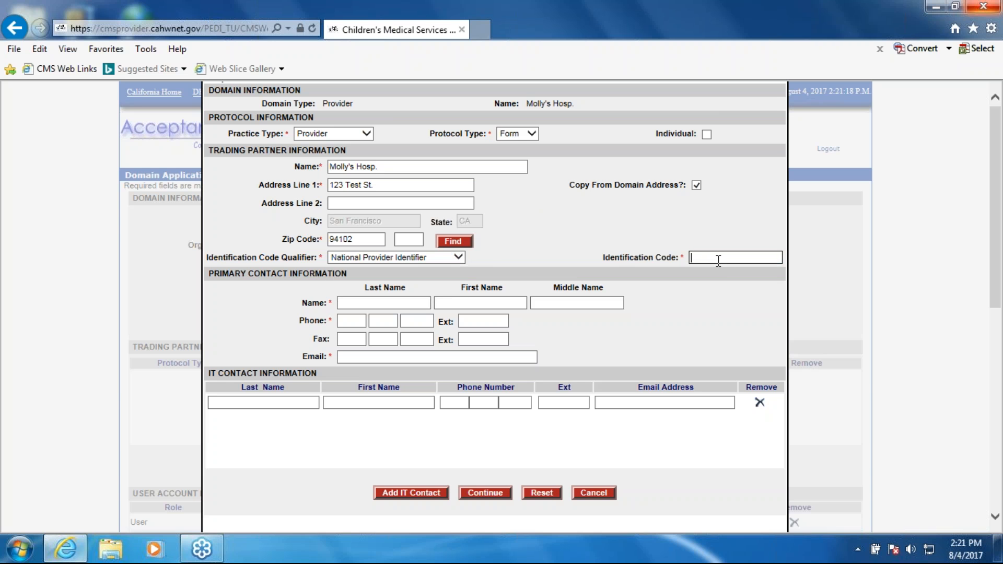
text(8)
key(BackSpace)
text(1528139383)
- Enter the primary contact's last and first name, leaving the middle name blank
click(392, 302)
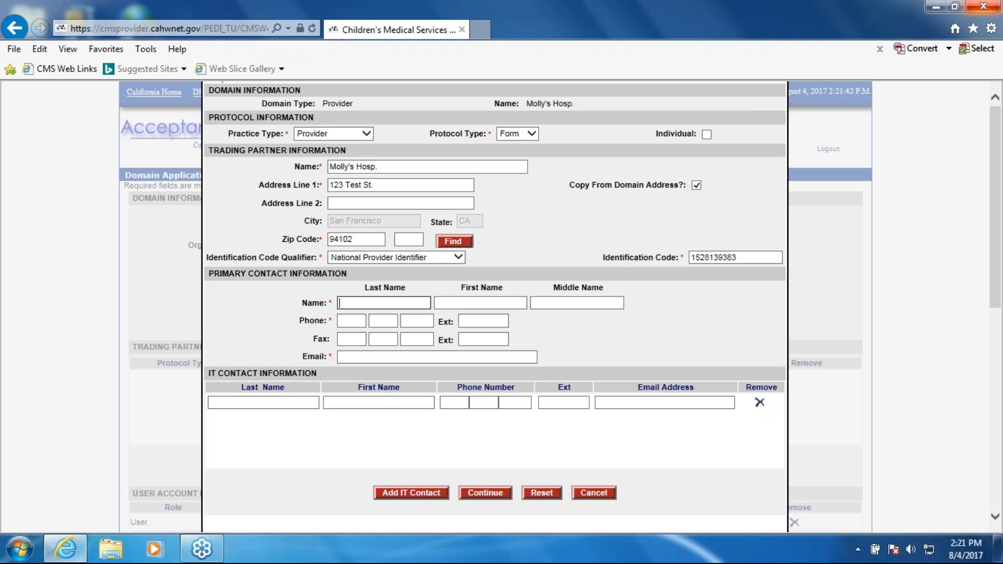
text(Test)
key(Tab)
text(Molly)
key(Tab)
key(Tab)
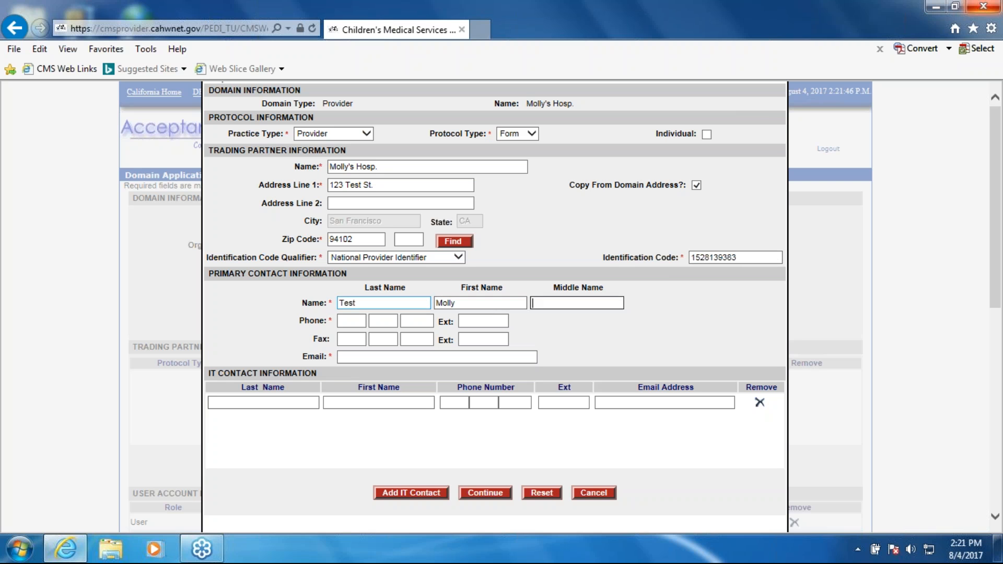
- Enter the primary contact's phone number and e-mail address, leaving the fax and extensions blank
key(Tab)
key(Tab)
key(Tab)
key(Tab)
key(Tab)
key(Tab)
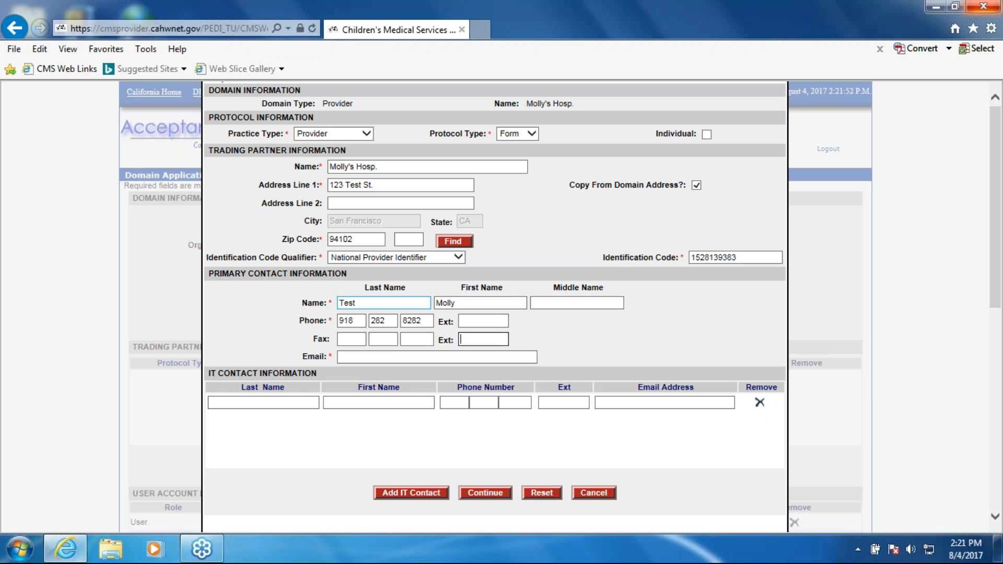
text(Molly@test.com)
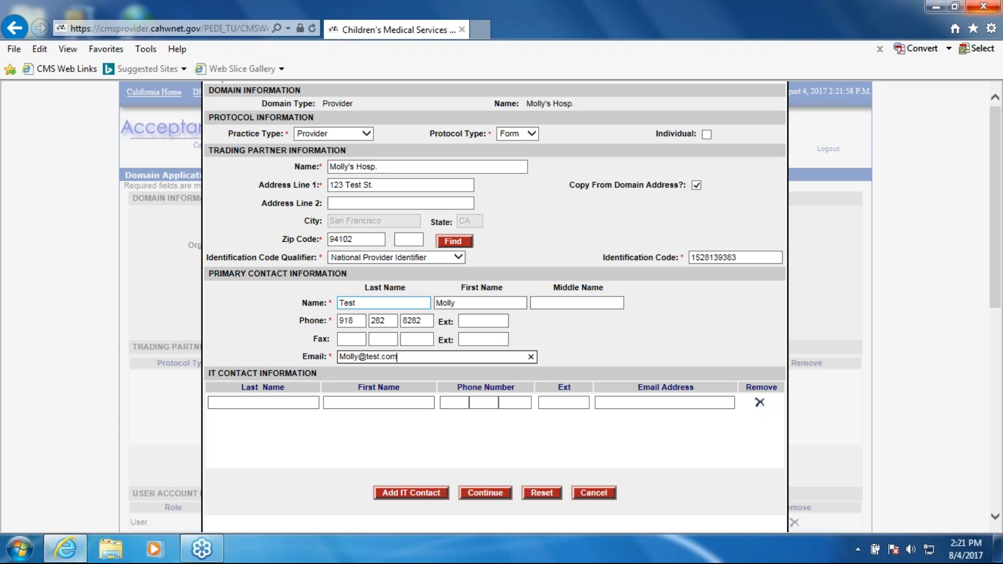
click(582, 444)
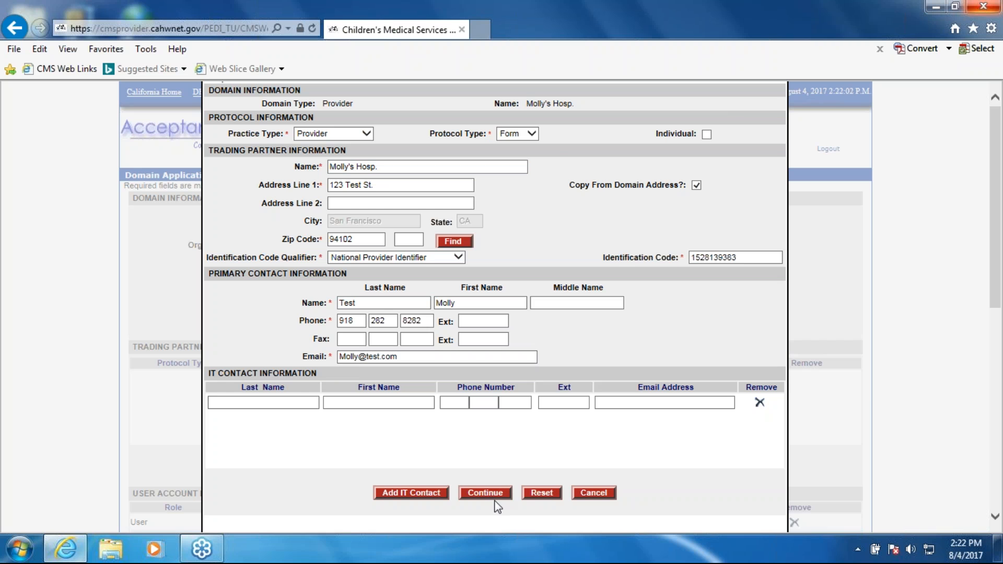
- Keep the protocol type as Form and add the trading partner to the application
click(537, 136)
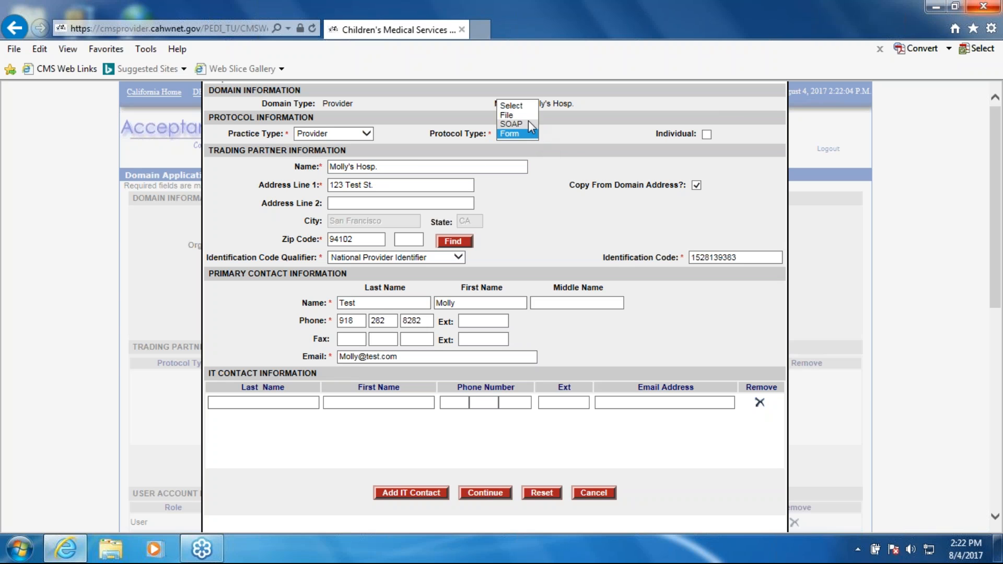
click(530, 121)
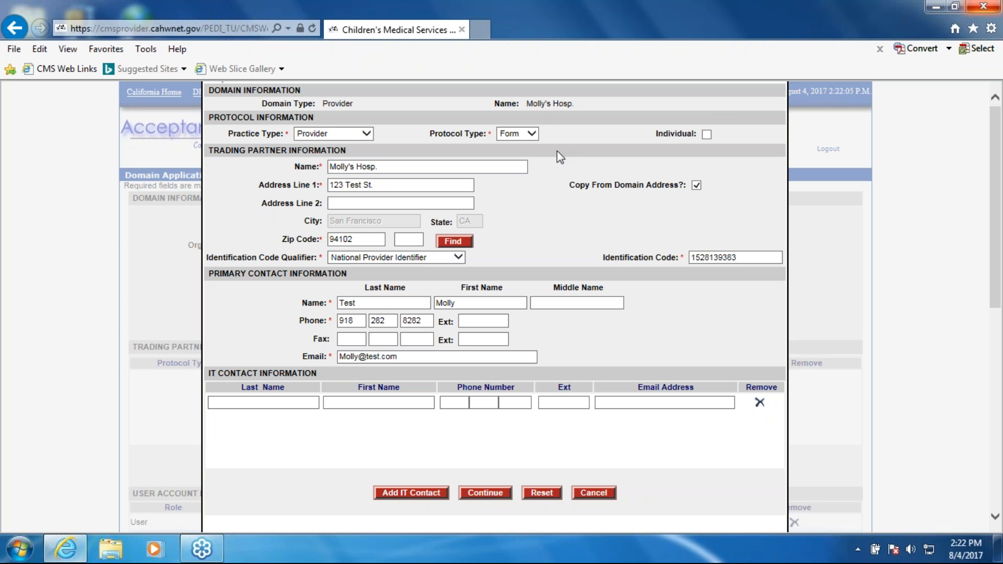
click(489, 494)
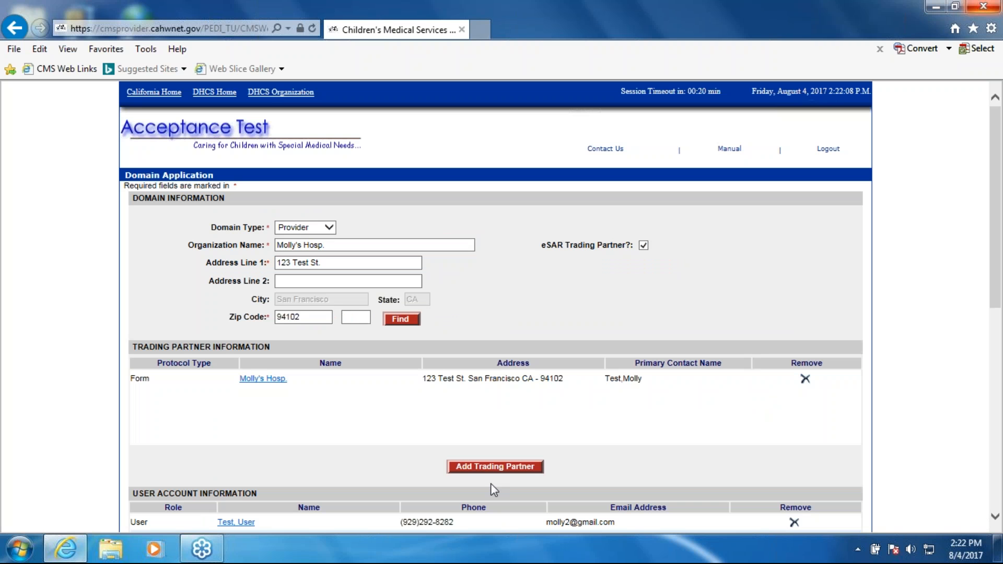
- Review the trading partner and user account entries and submit the domain application
scroll(460, 468, down, 1)
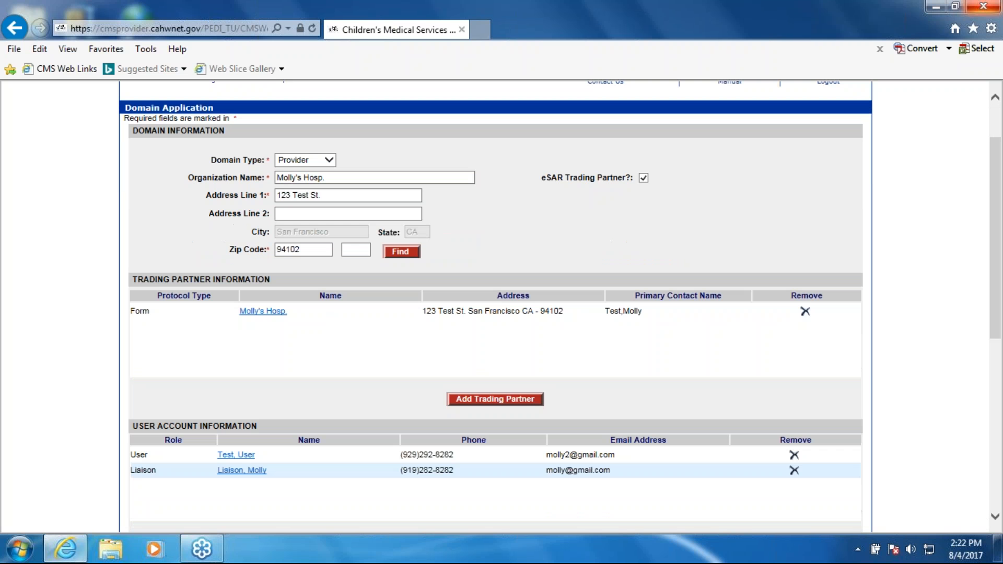
scroll(419, 347, up, 1)
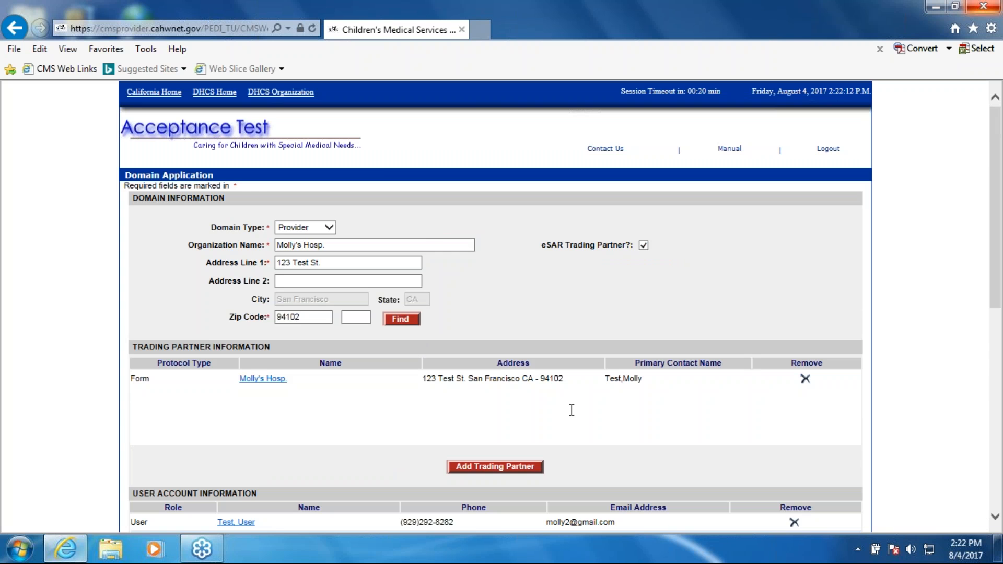
scroll(572, 410, down, 6)
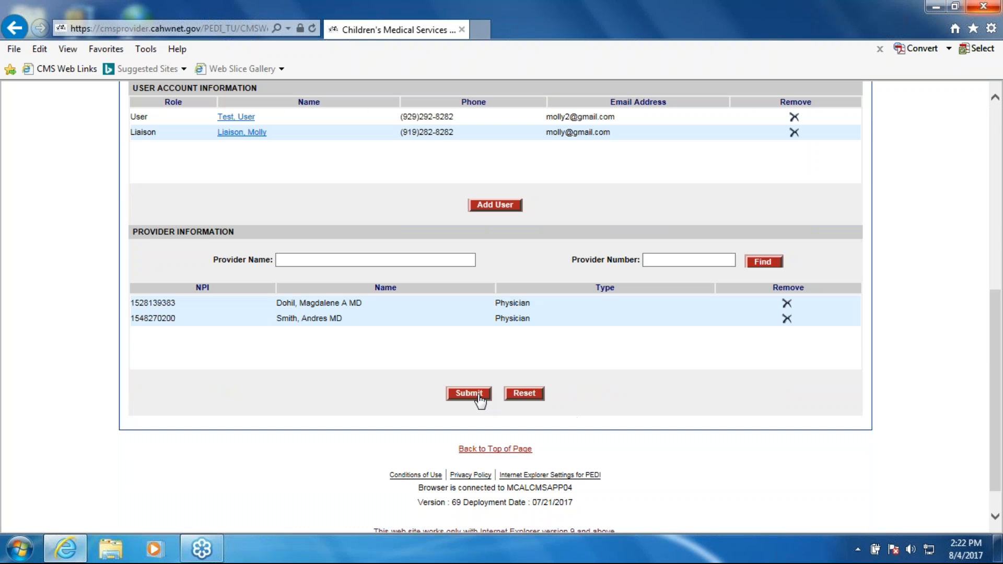
click(479, 396)
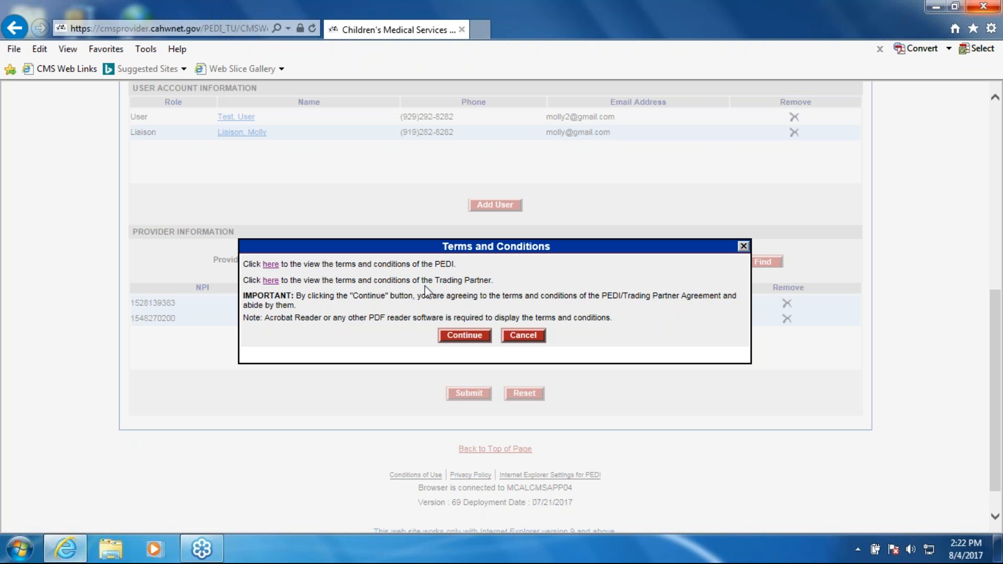
- Look through the PEDI and Trading Partner terms and conditions documents to their ends and close them
drag(493, 283, 249, 283)
click(341, 294)
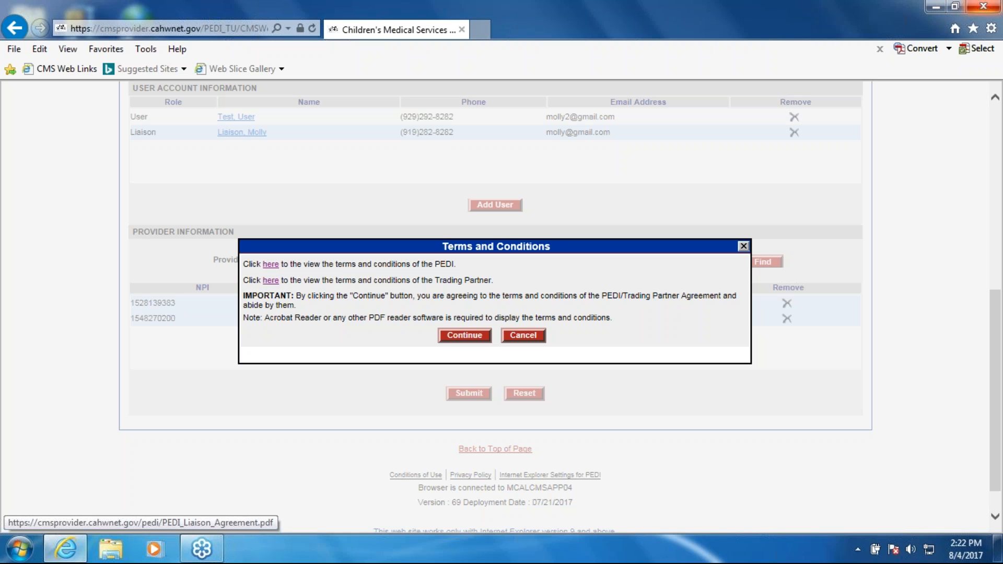
click(270, 264)
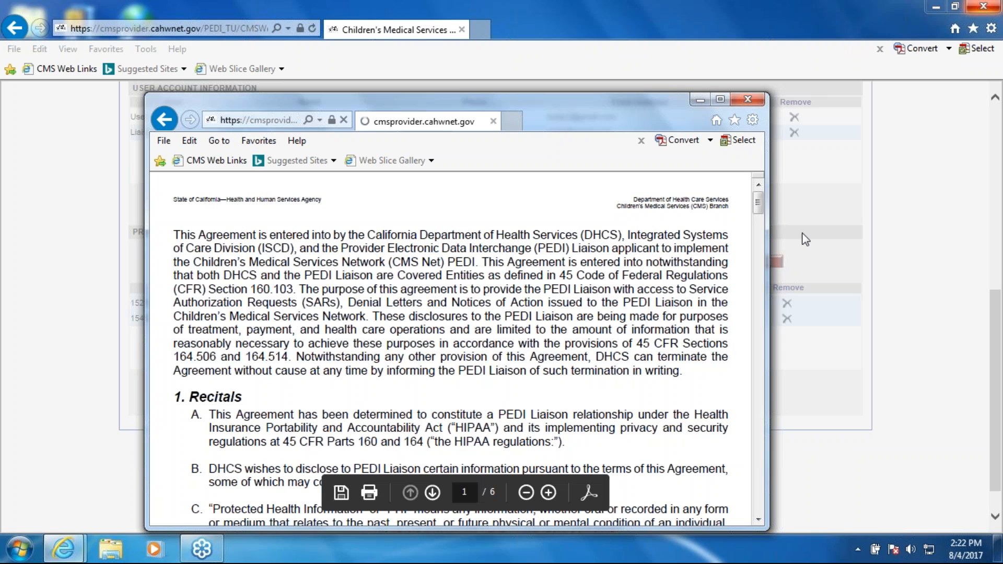
drag(757, 206, 756, 519)
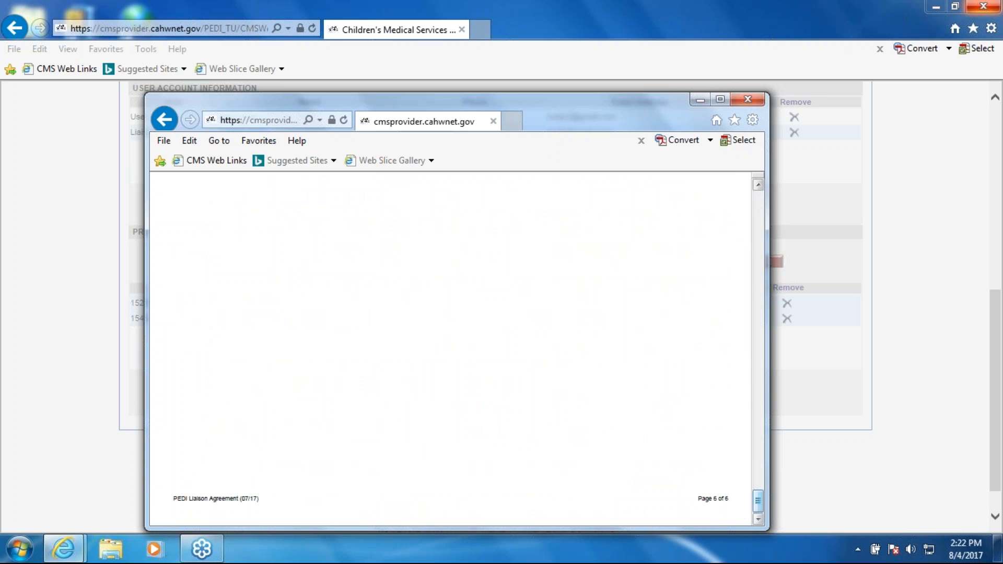
click(748, 99)
click(270, 281)
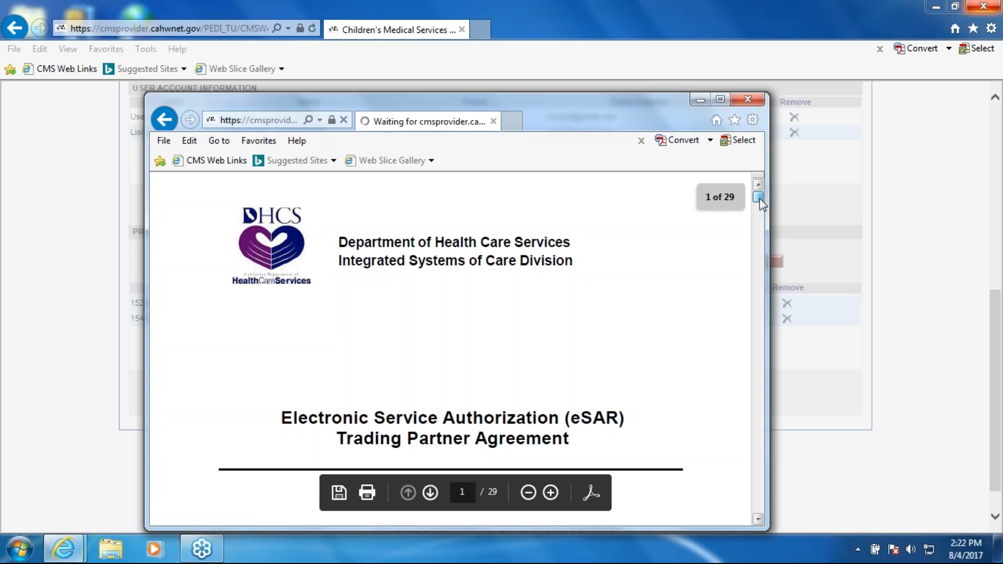
drag(759, 198, 758, 508)
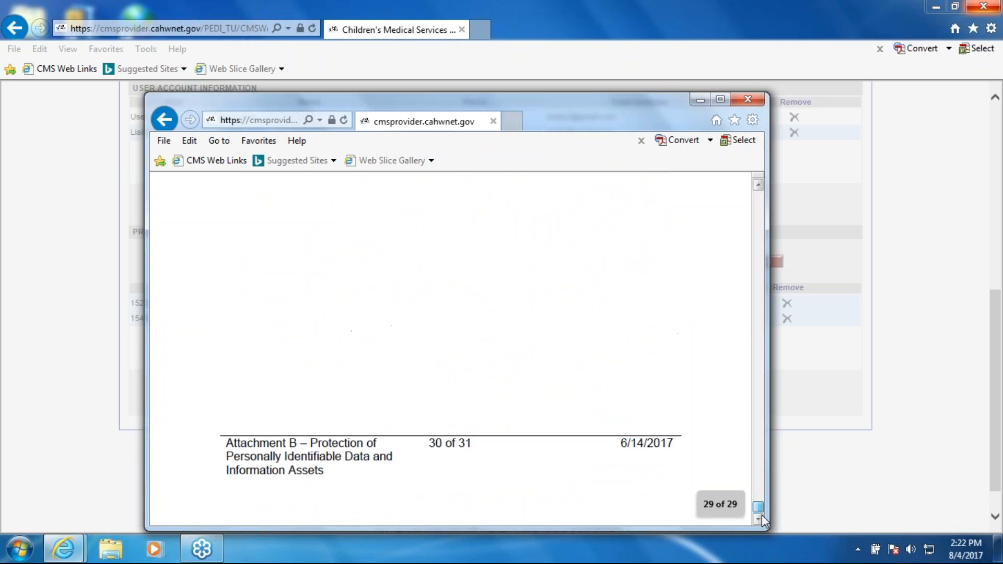
click(748, 99)
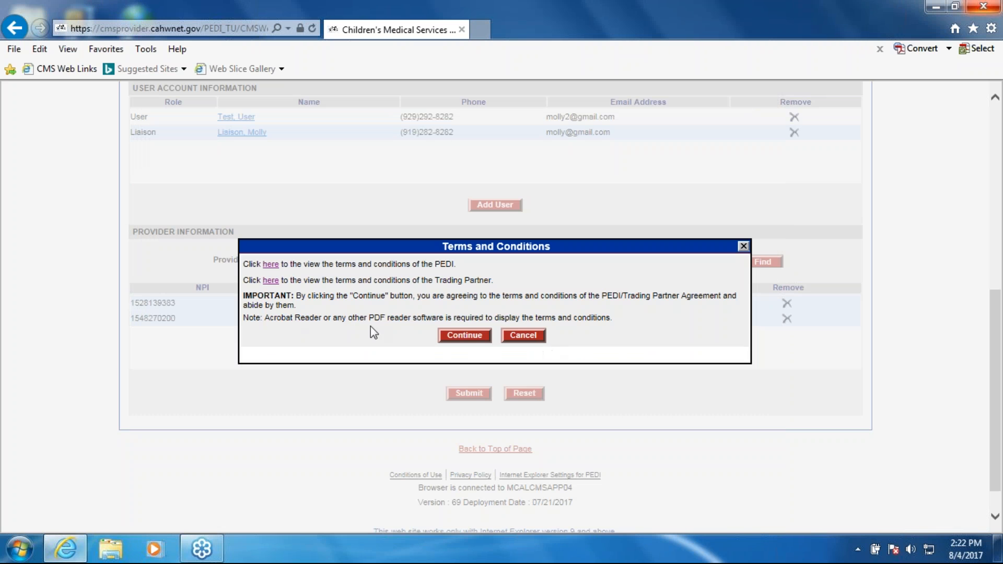
- Agree to the terms and conditions and close the submission confirmation after viewing the submitted application
click(472, 337)
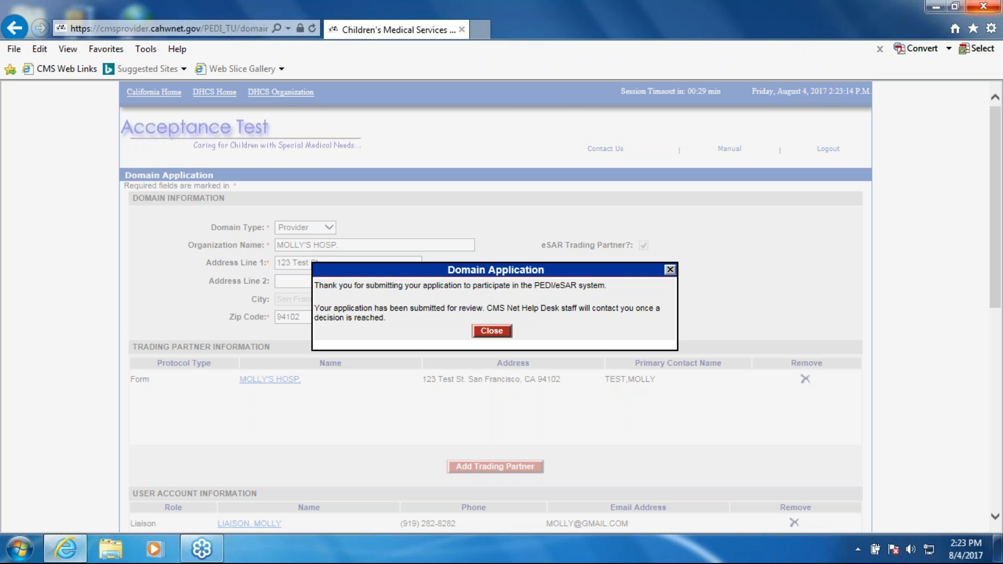
drag(538, 267, 528, 181)
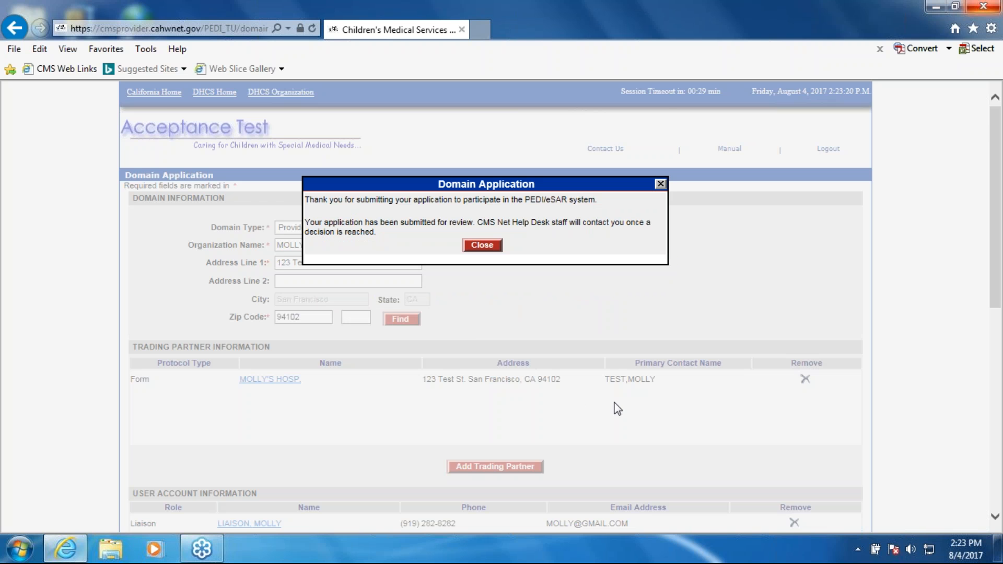
scroll(617, 409, down, 2)
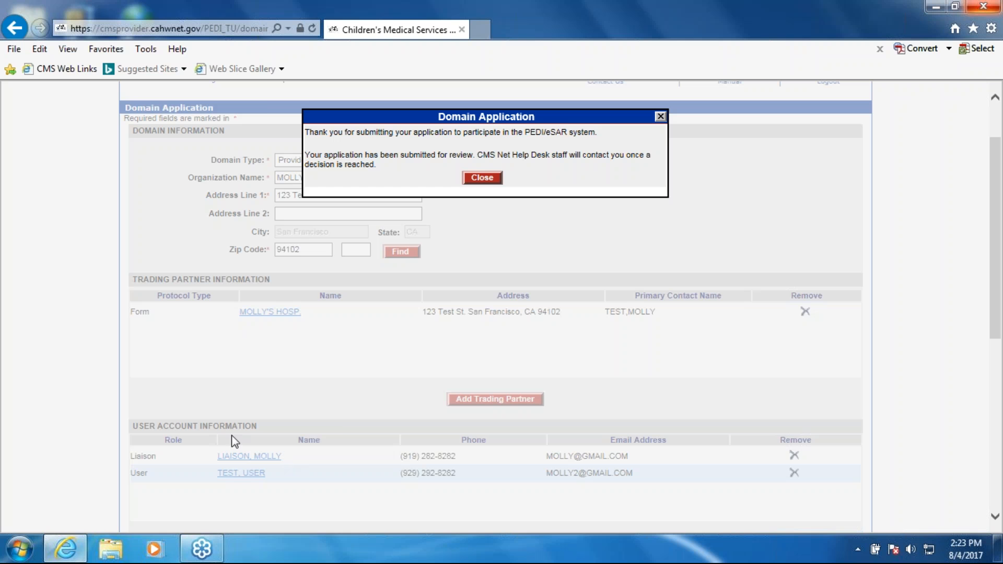
click(489, 180)
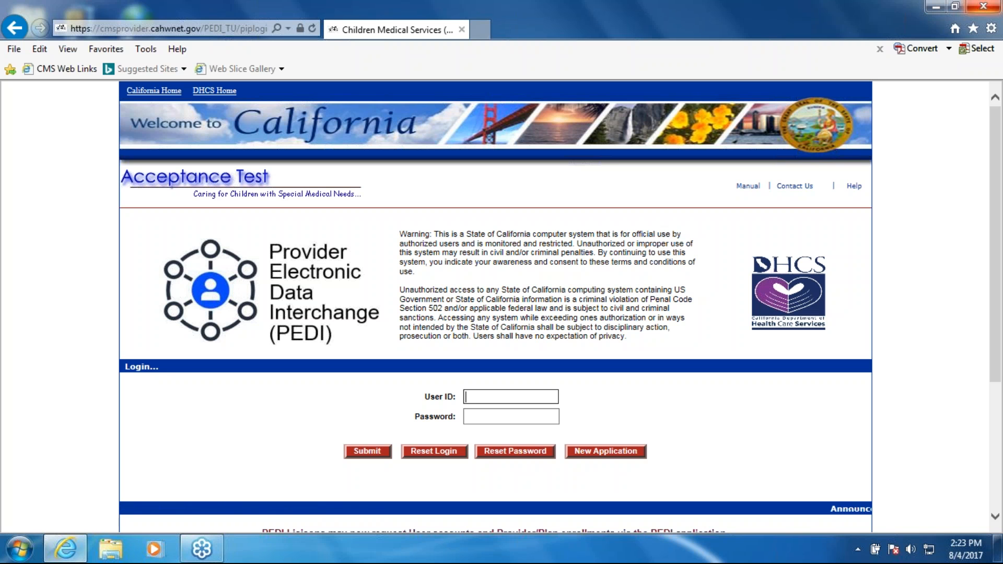
- Log in with the liaison's user ID and account password
text(mli)
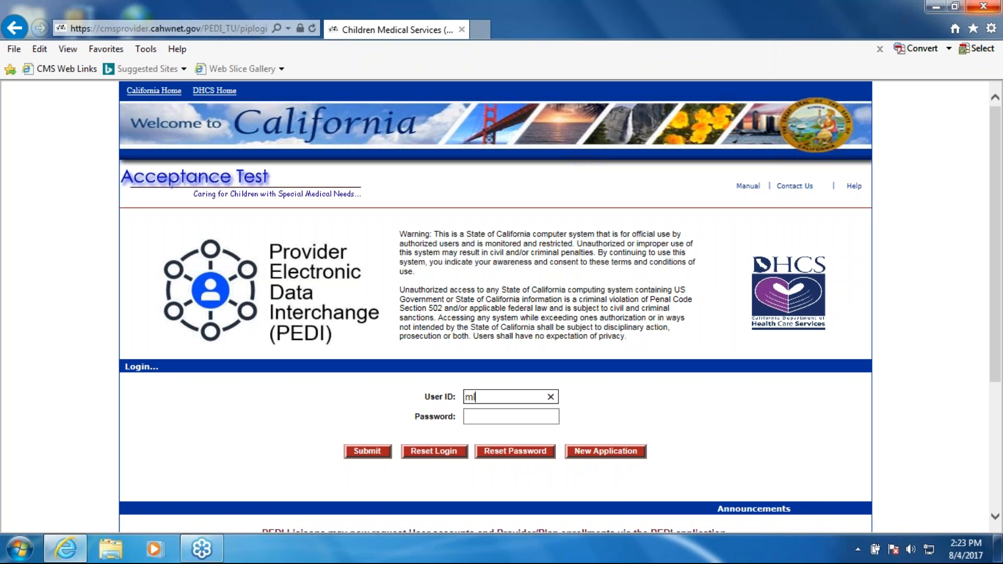
text(a)
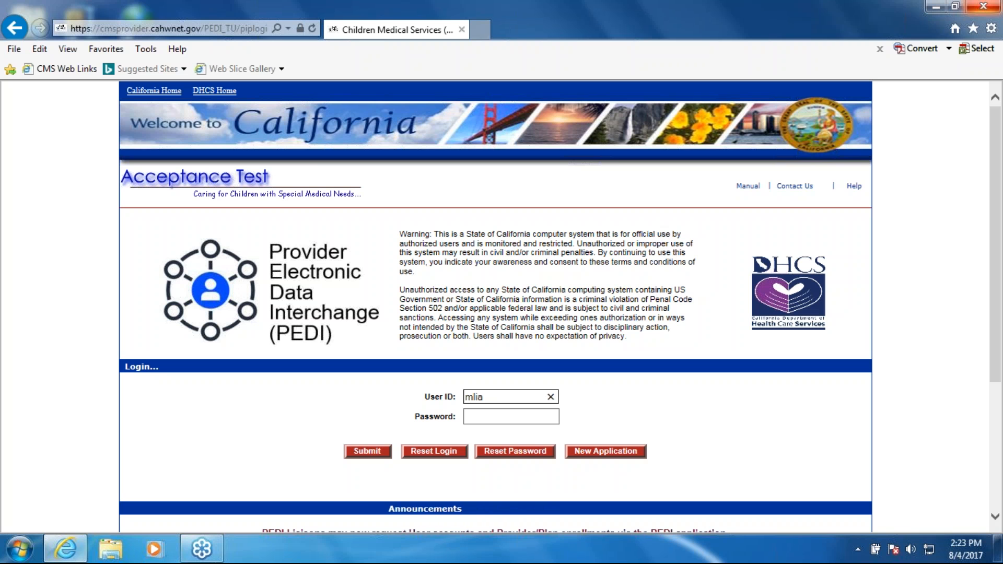
text(i)
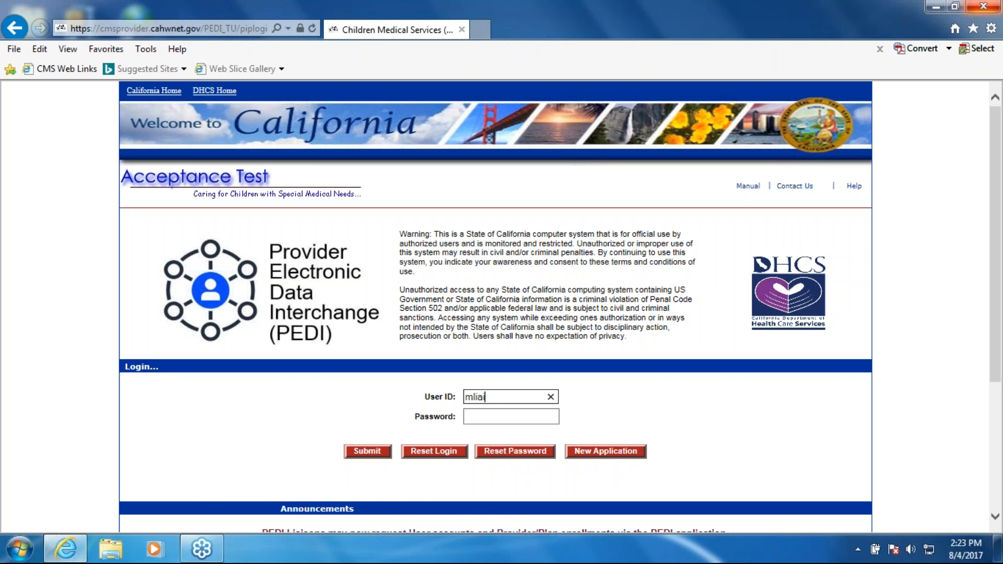
text(sio)
key(Tab)
text(•••••••)
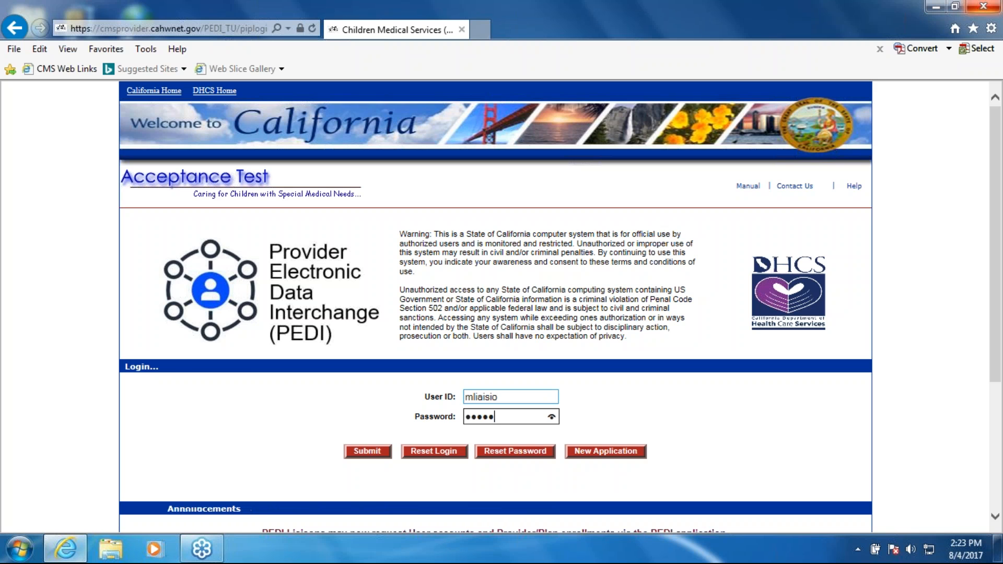
text(•)
key(Return)
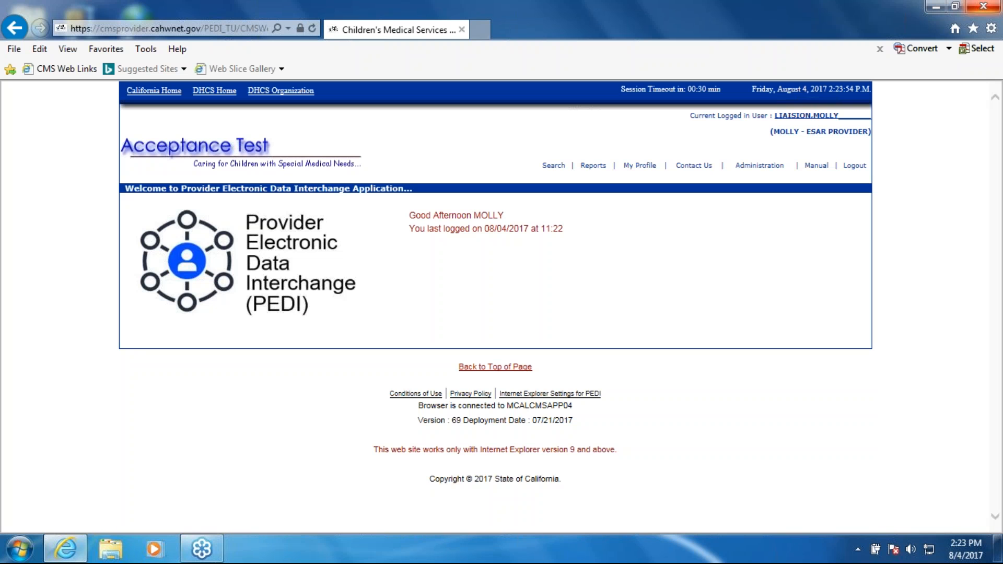
- Search for a client by entering the client's last name and first name and choosing the gender Female
click(553, 165)
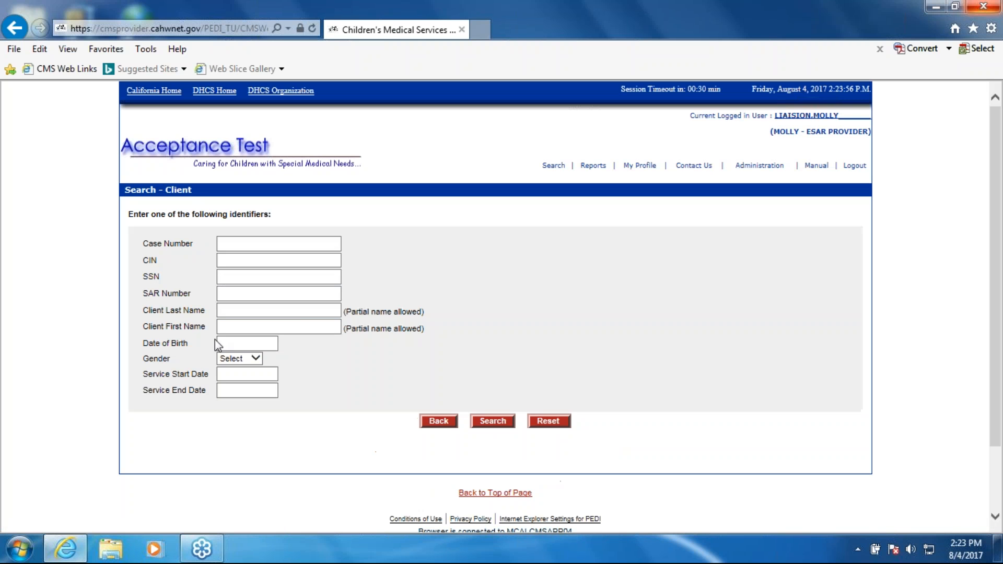
click(253, 312)
text(test)
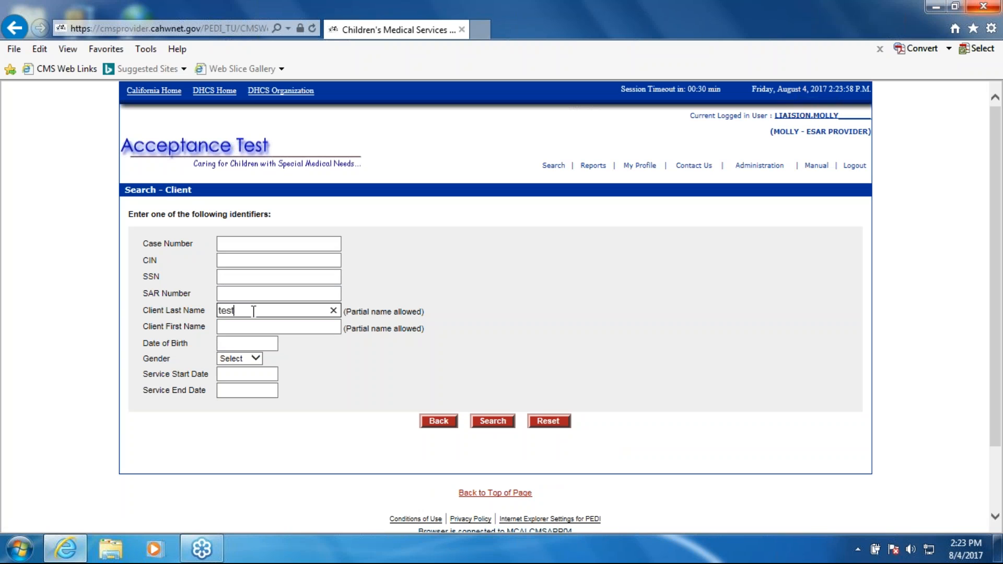
key(Tab)
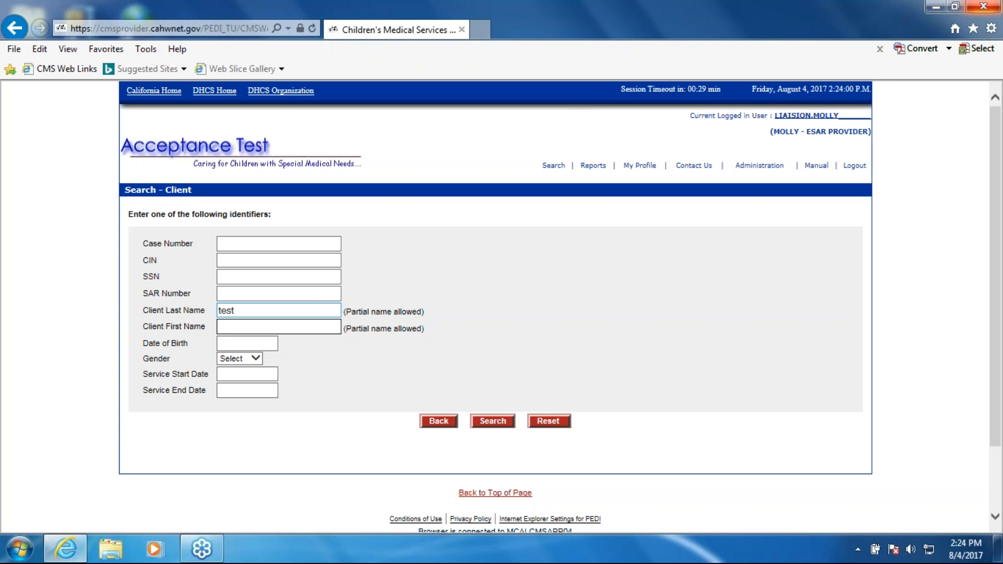
text(cupcake)
click(256, 359)
click(231, 367)
click(501, 424)
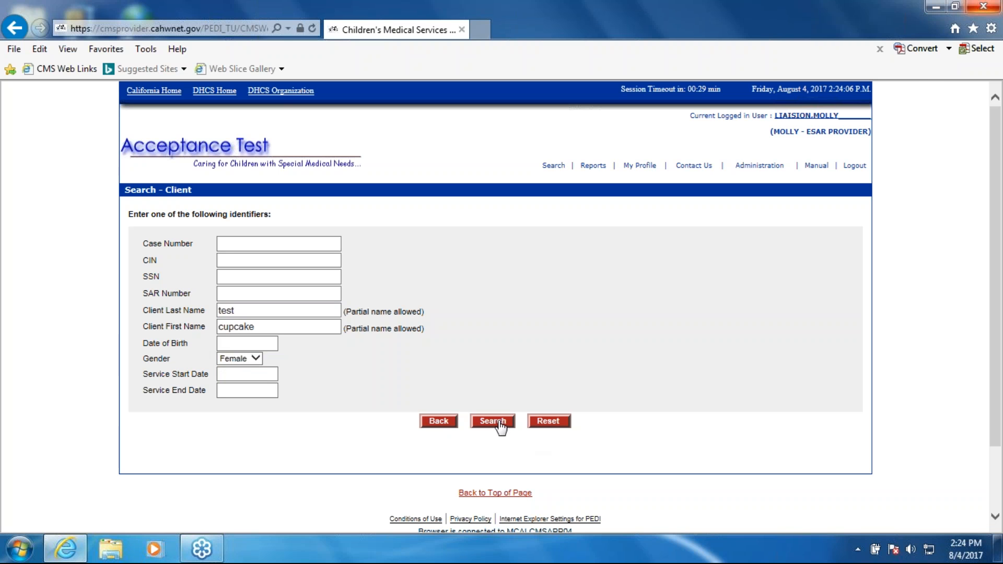
- Open the eSAR Fillable Form and examine its sections from domain information to additional comments, expanding and collapsing the mother information
click(516, 264)
scroll(423, 306, down, 3)
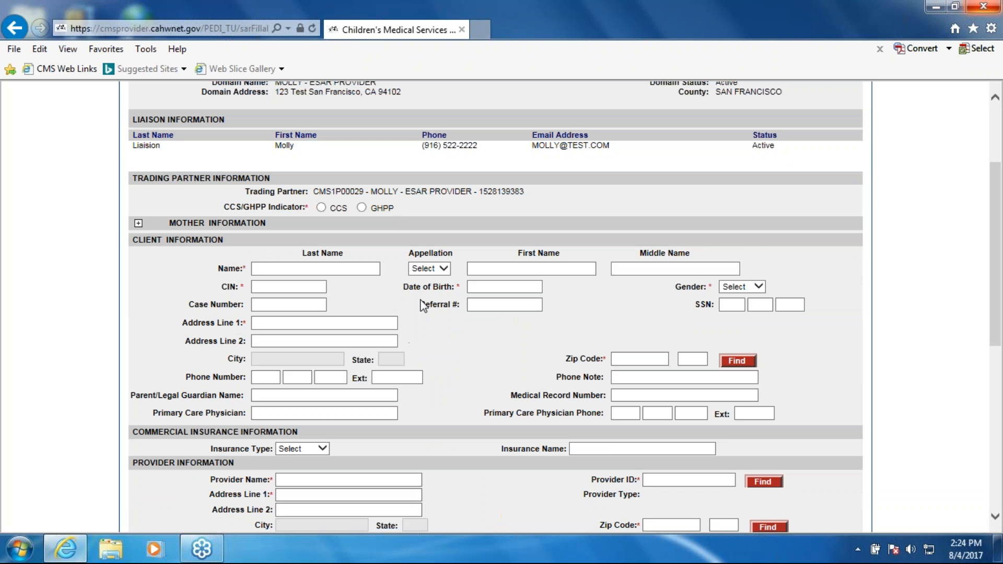
scroll(776, 348, down, 7)
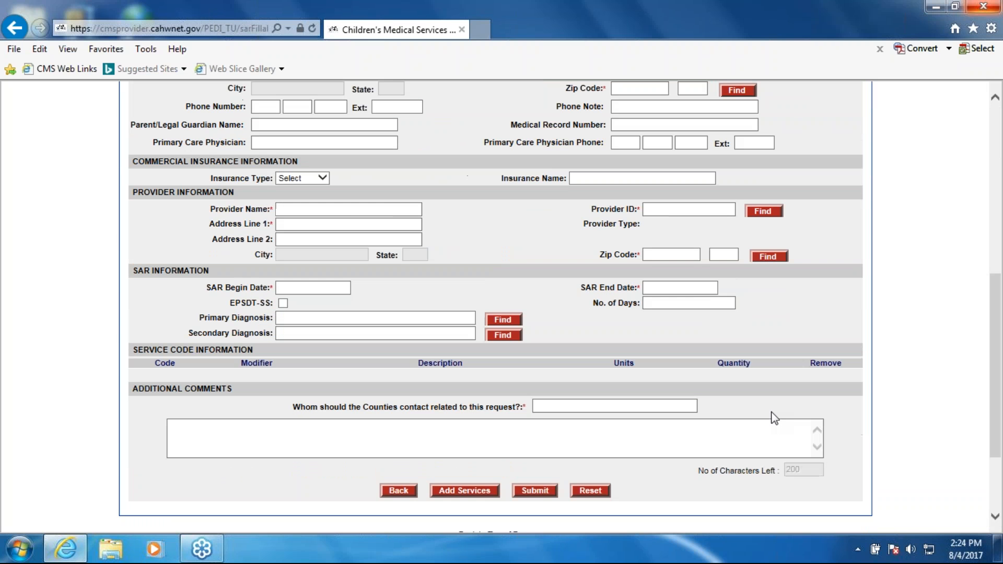
drag(996, 377, 998, 178)
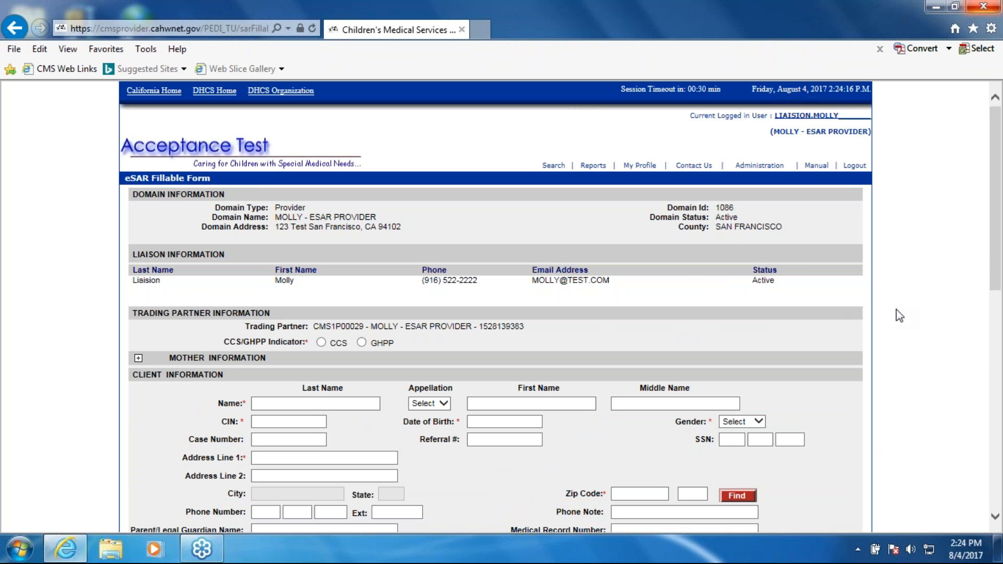
drag(996, 250, 1002, 331)
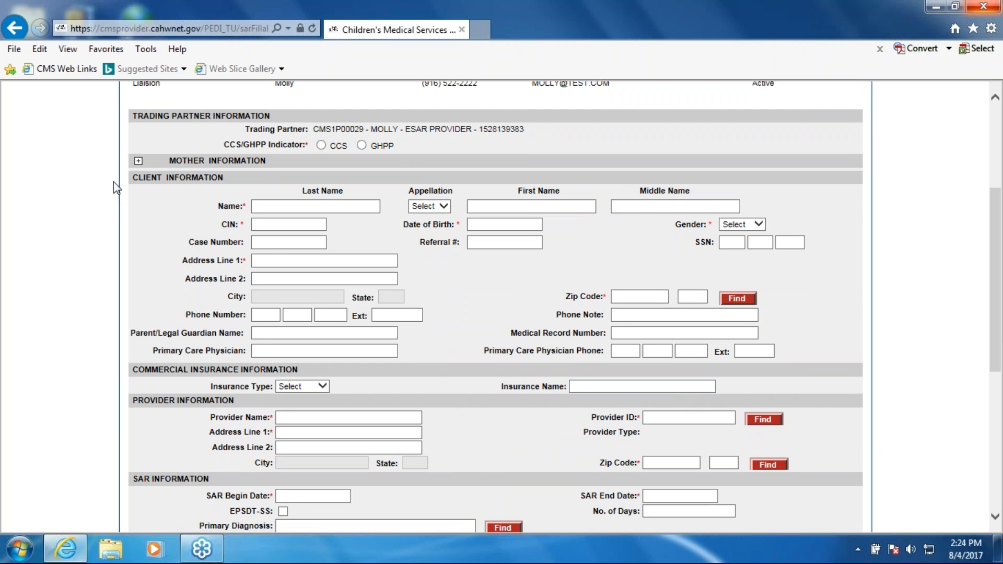
click(142, 162)
click(142, 162)
scroll(142, 162, down, 3)
scroll(507, 352, down, 4)
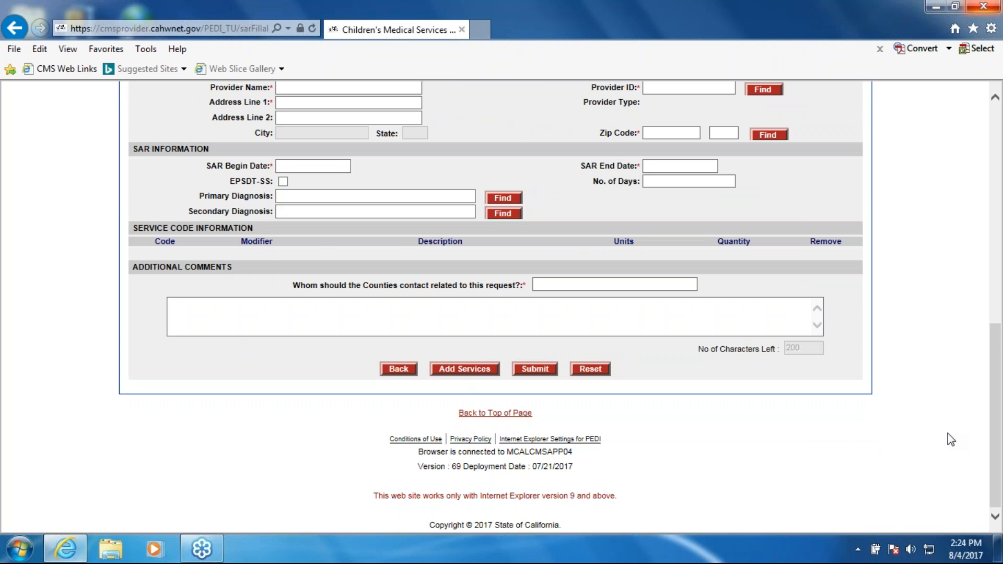
drag(994, 434, 996, 128)
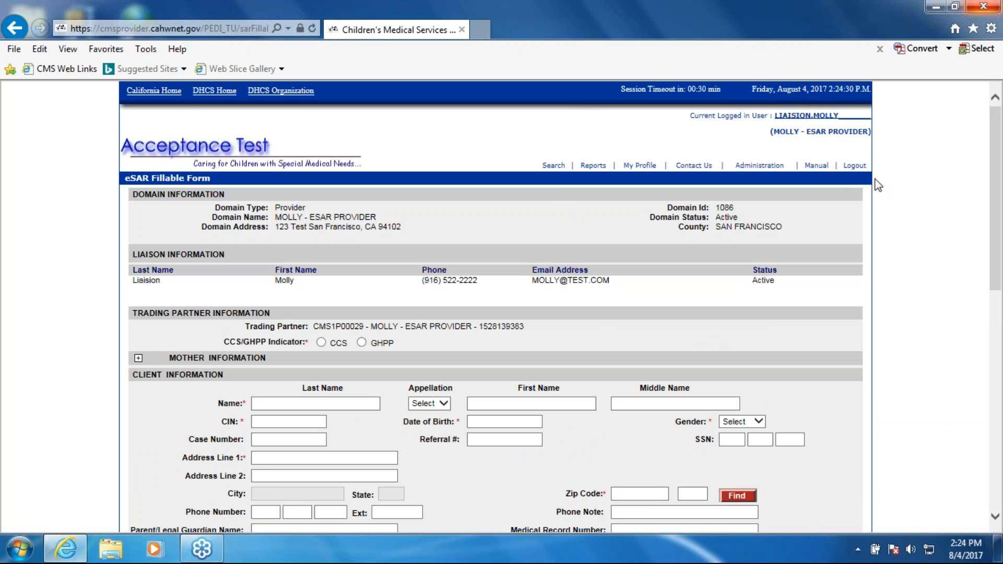
- Log out of the liaison account, view the Contact Us information for help desk details, and close it
click(854, 170)
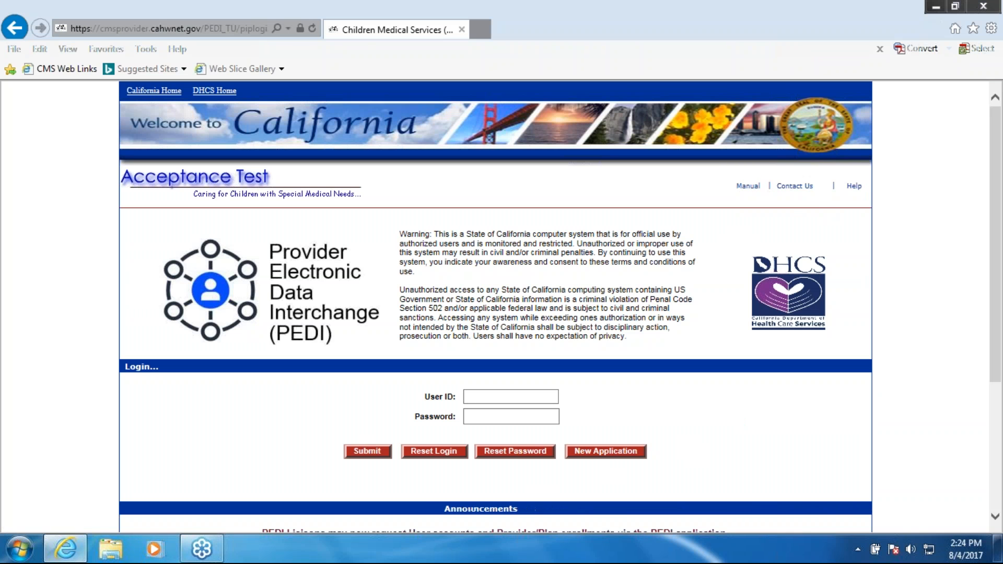
click(794, 186)
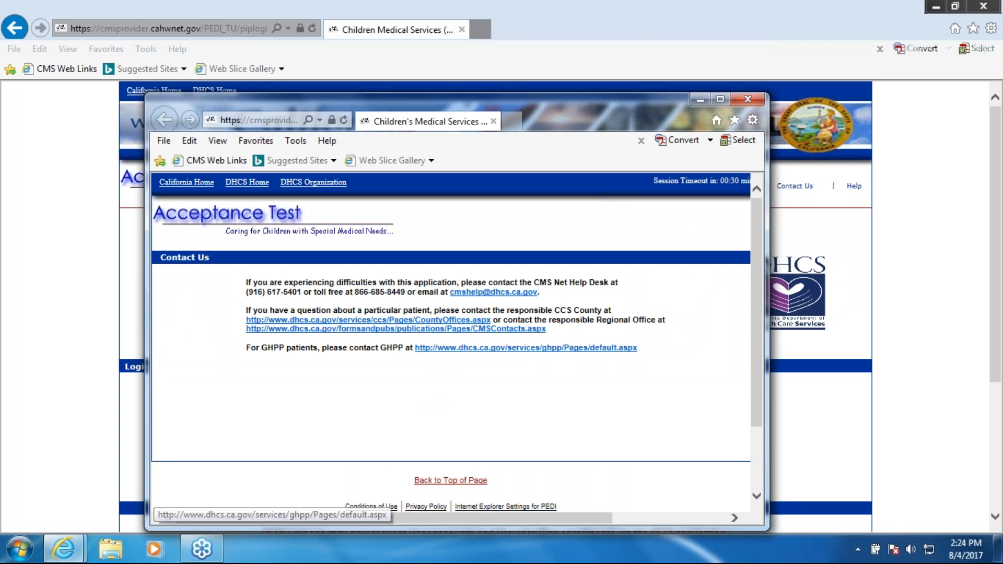
click(746, 99)
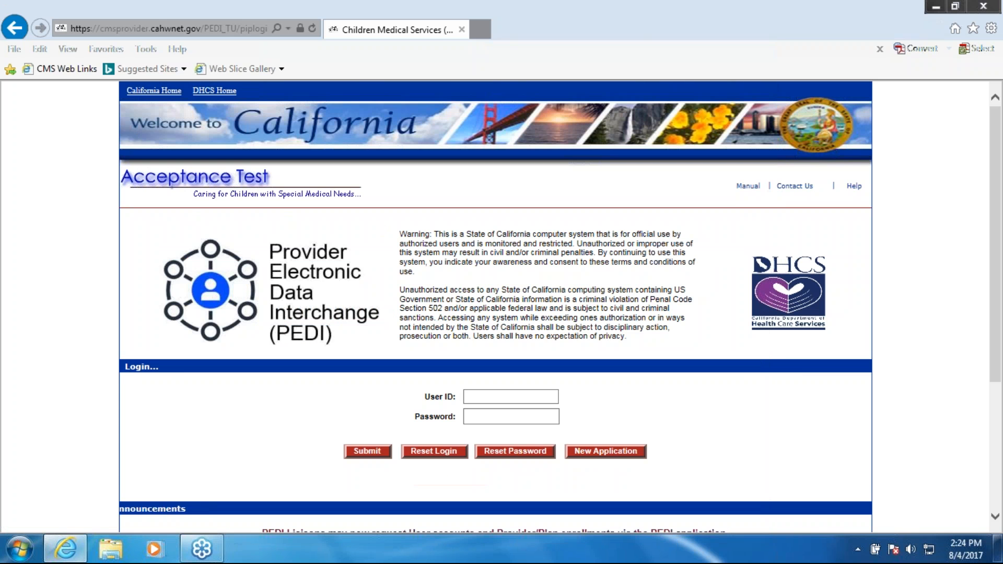
- View the available manual choices for the User Guide and New Application from the login page
mouse_move(747, 186)
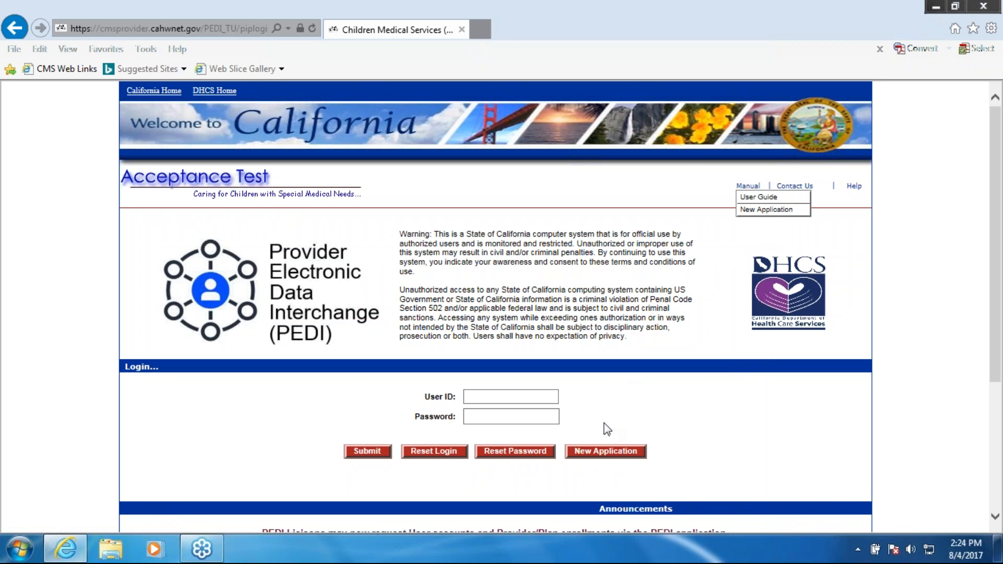
click(746, 185)
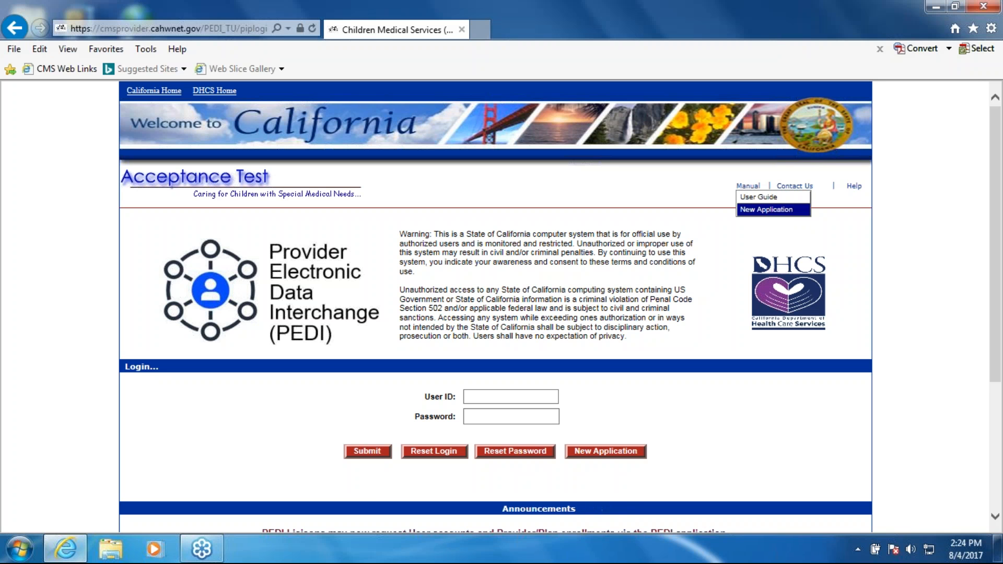
click(996, 30)
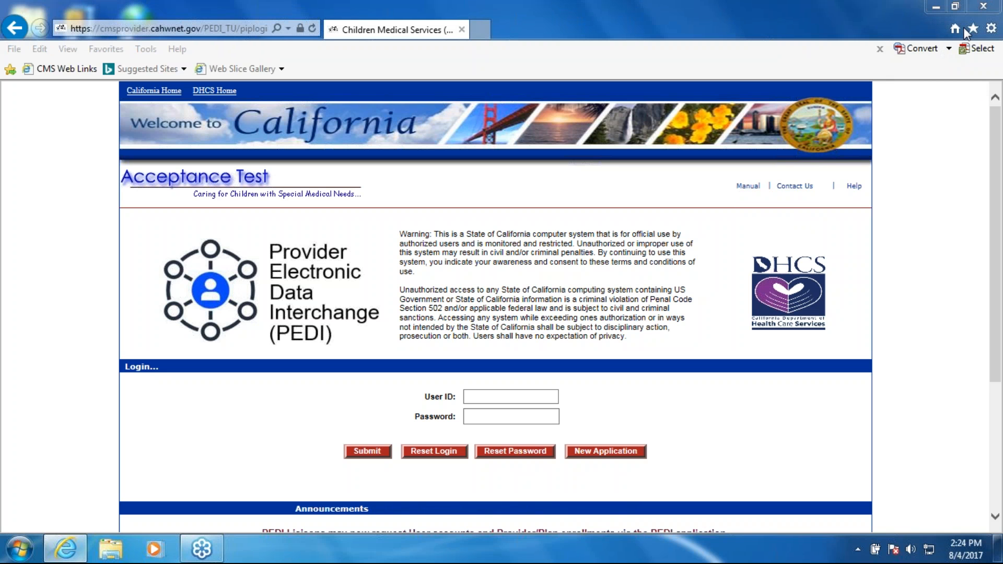